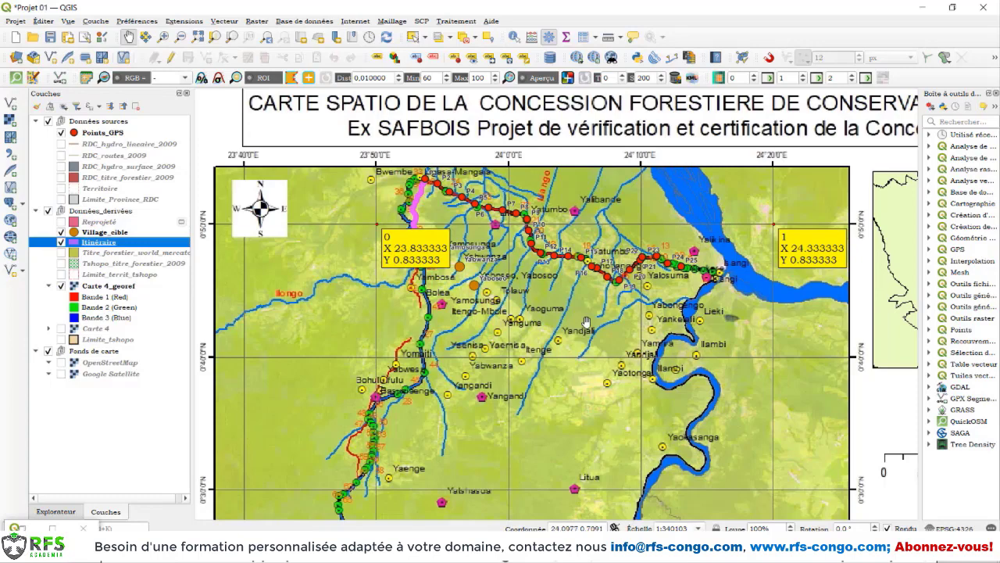
Step: Hide the Carte 4_georef and Limite_tshopo layers and show the forest title polygons over Google Satellite around GPS points P1 to P25
scroll(586, 322, down, 1)
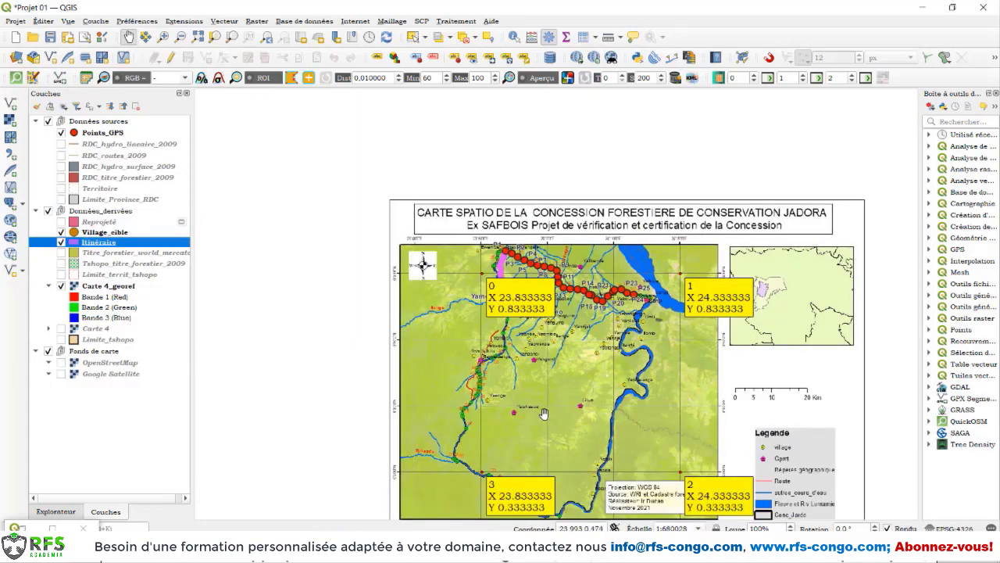
scroll(544, 416, up, 1)
drag(534, 166, 652, 295)
scroll(683, 333, down, 1)
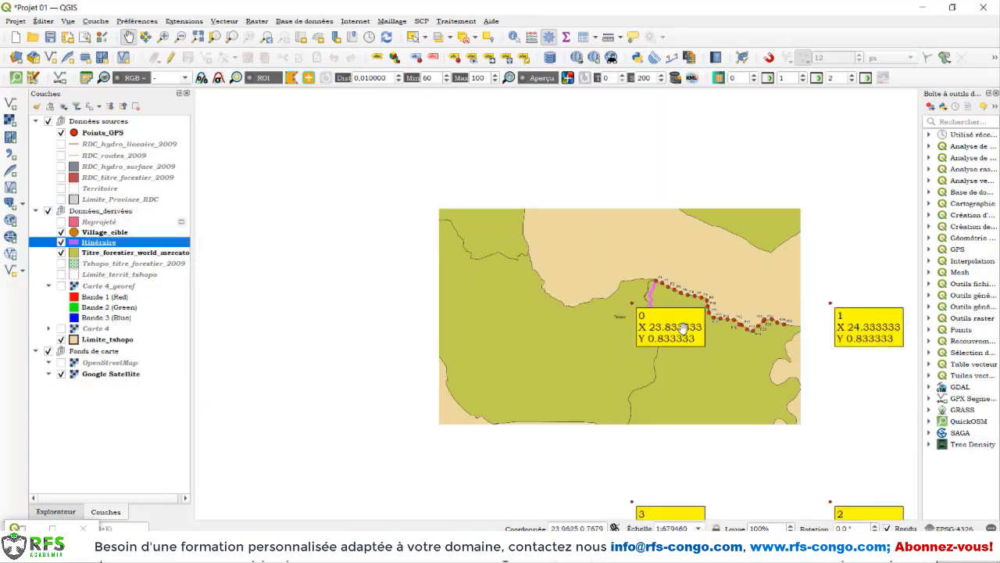
drag(653, 331, 518, 217)
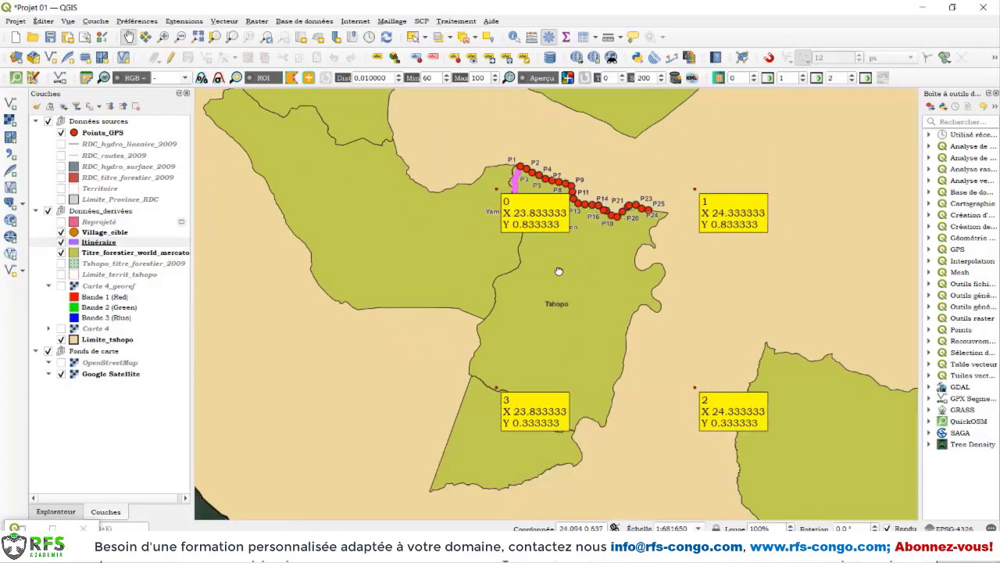
drag(547, 265, 388, 256)
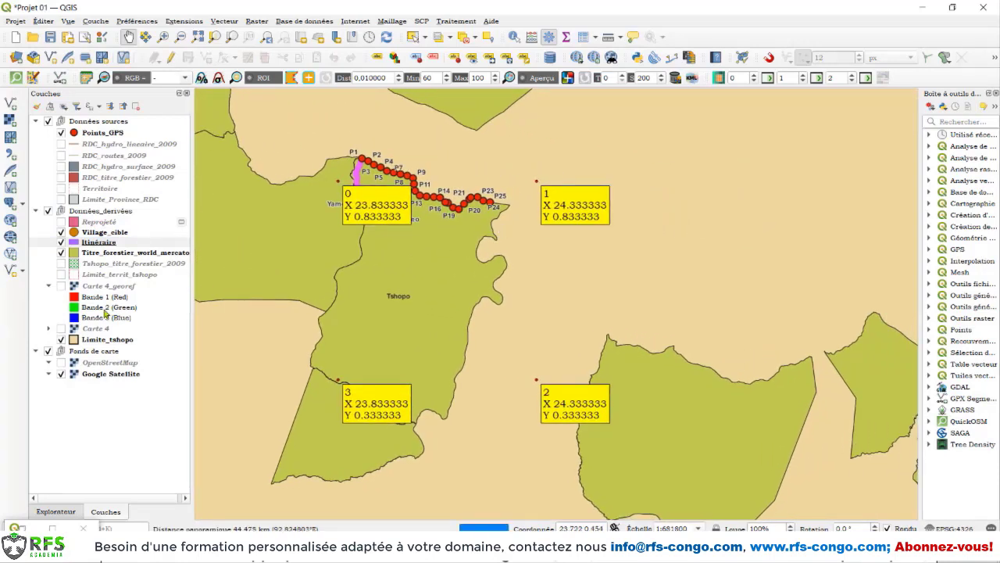
click(61, 340)
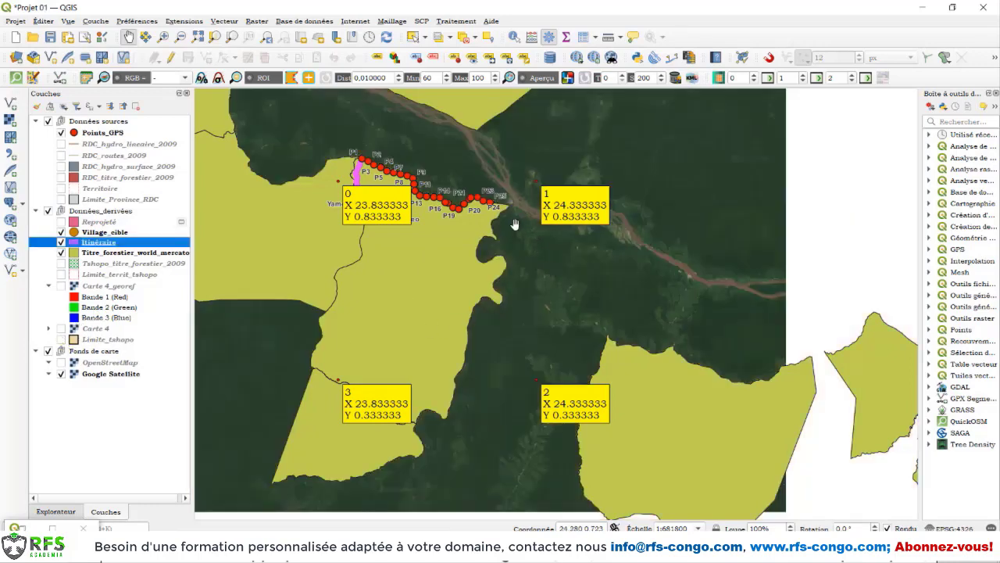
scroll(515, 224, up, 1)
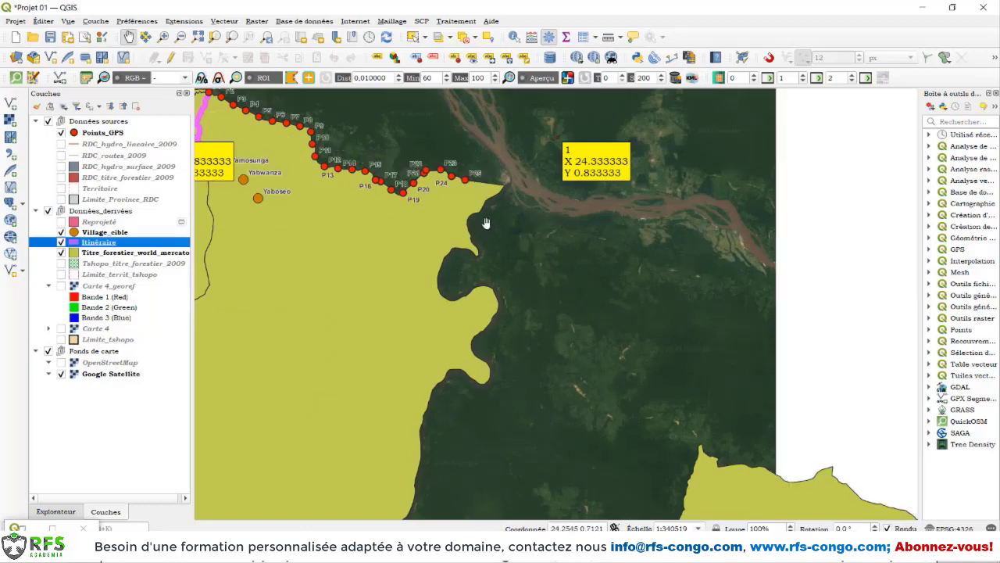
scroll(485, 194, up, 1)
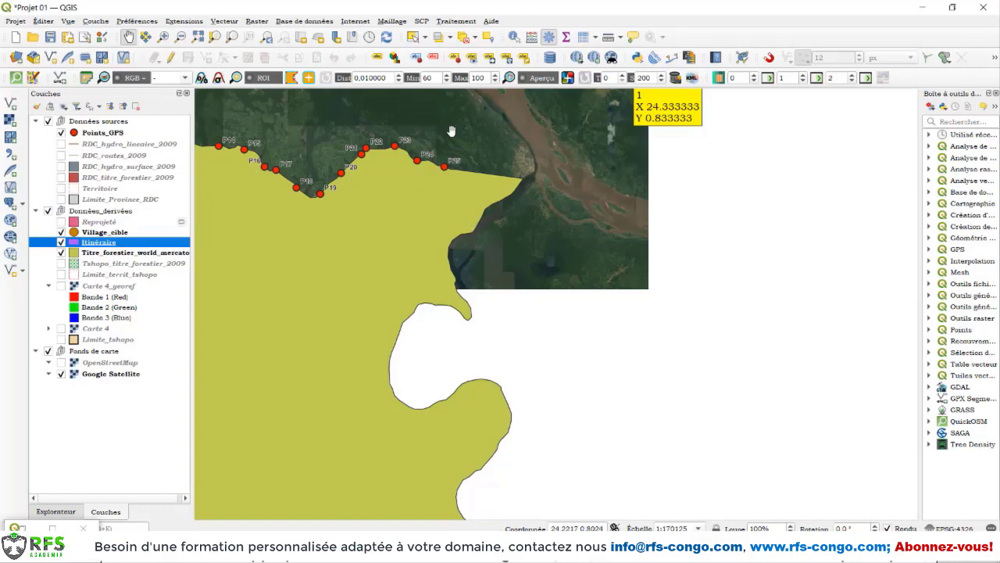
drag(476, 160, 552, 267)
scroll(553, 267, down, 1)
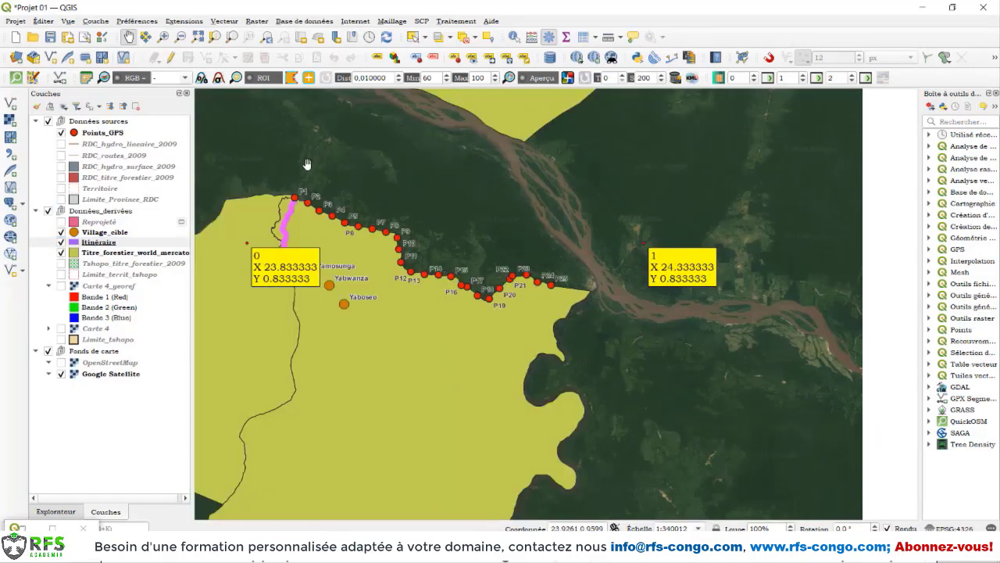
drag(364, 203, 393, 244)
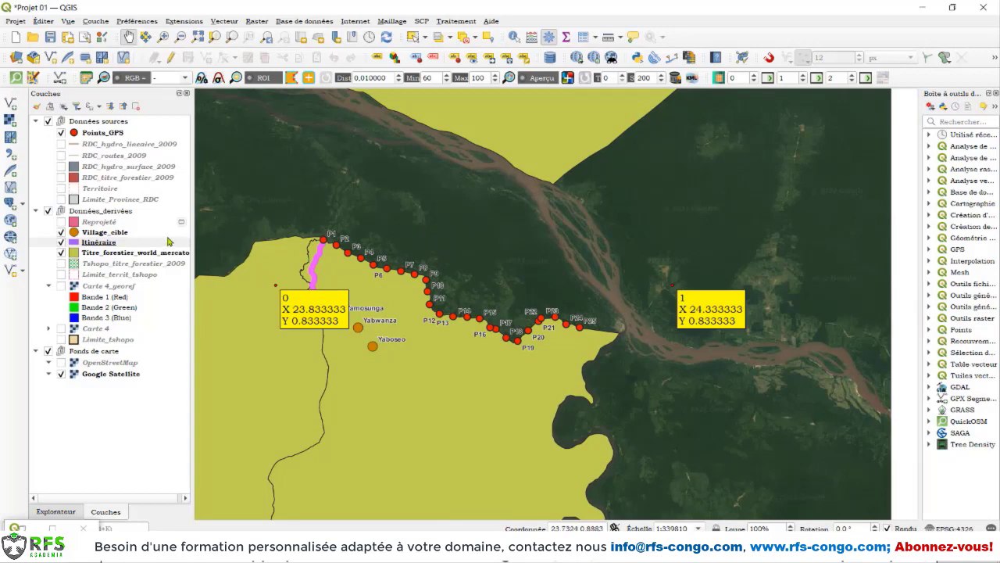
Step: Start a new polygon shapefile layer saved as "concession Alex" in the vecteurs folder
click(102, 21)
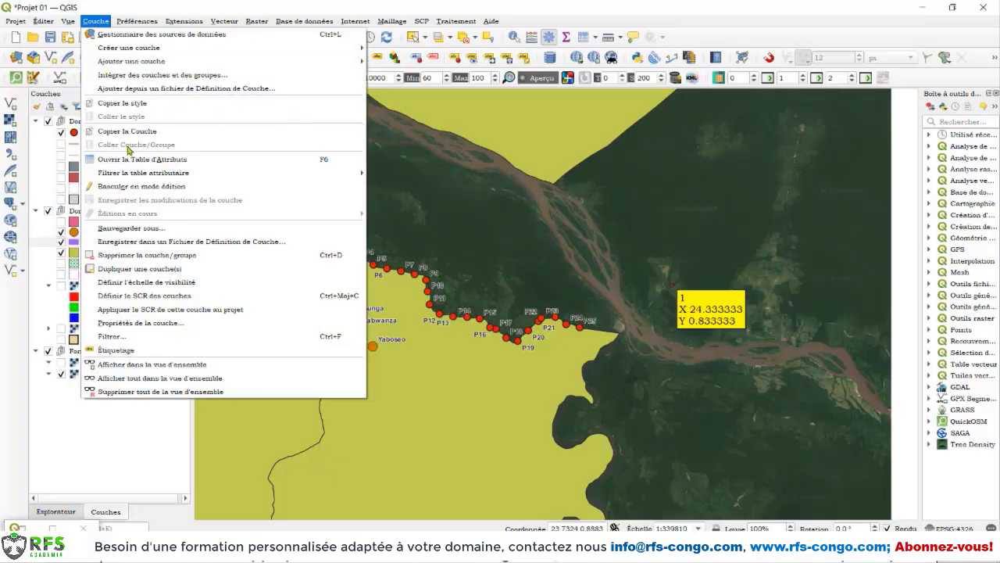
mouse_move(169, 49)
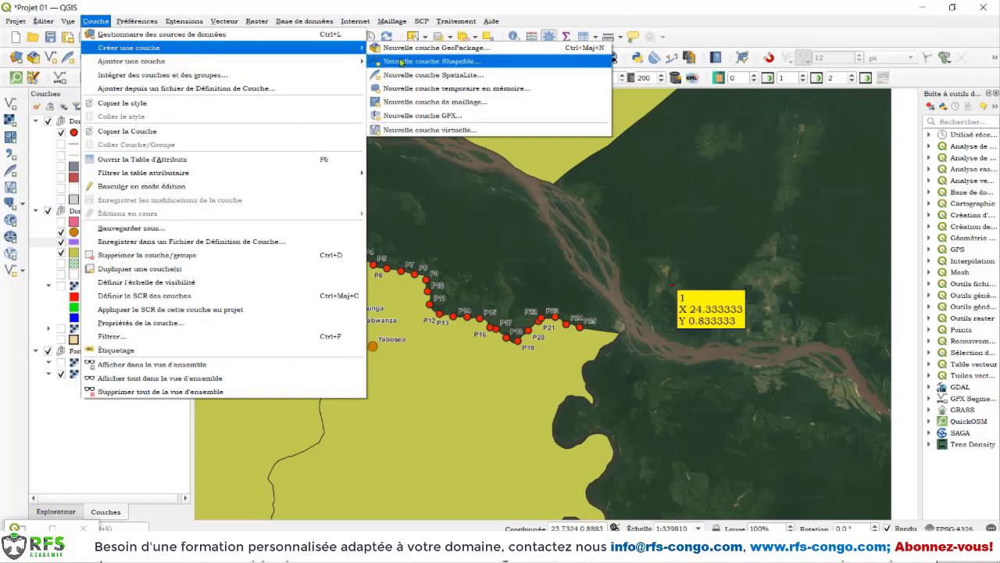
click(426, 62)
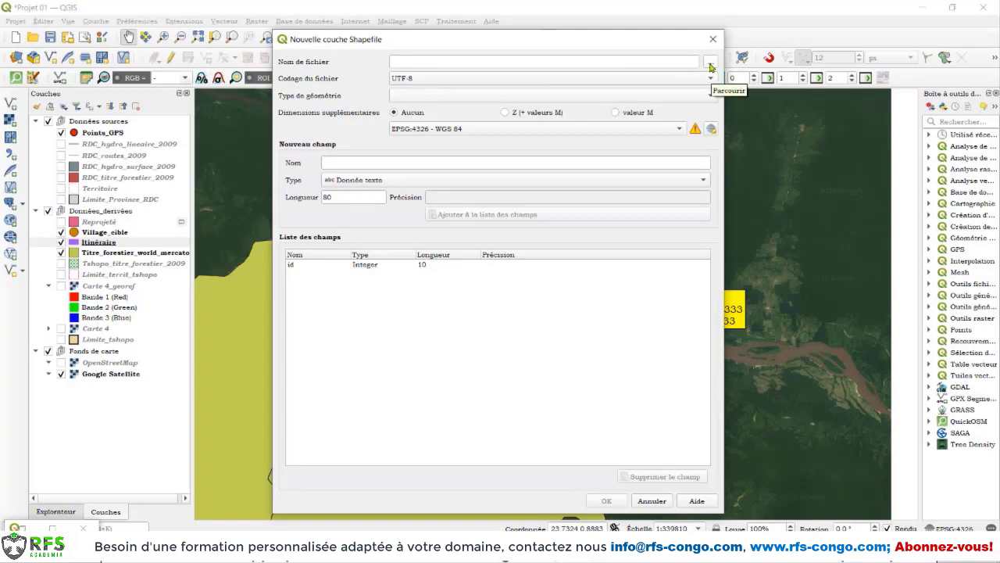
click(711, 61)
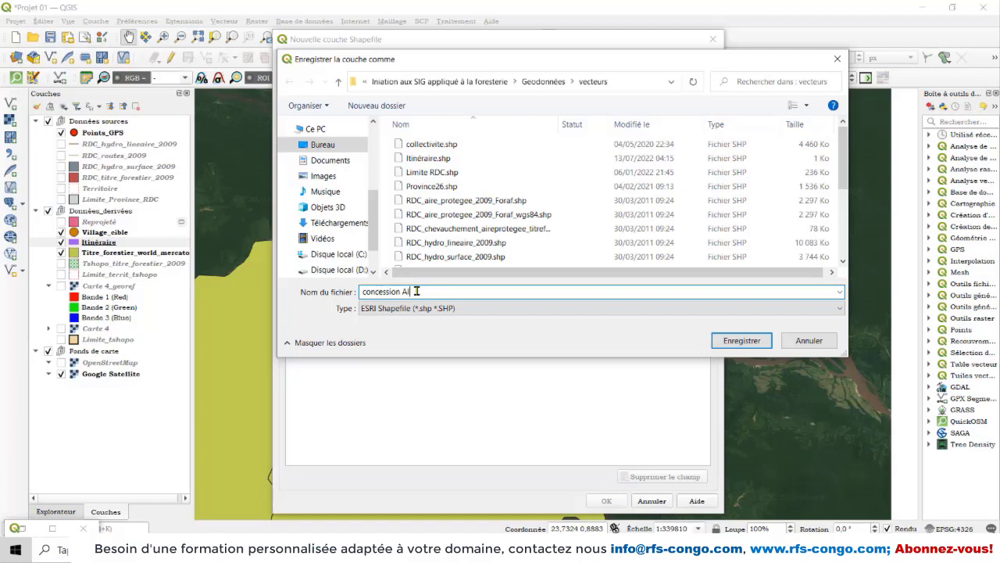
text(x)
click(742, 340)
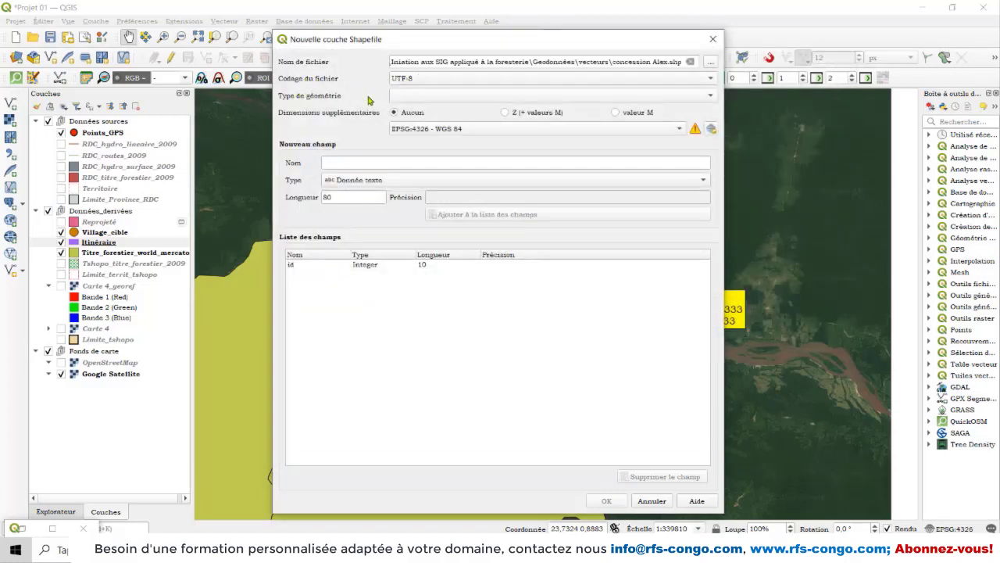
click(400, 97)
click(437, 147)
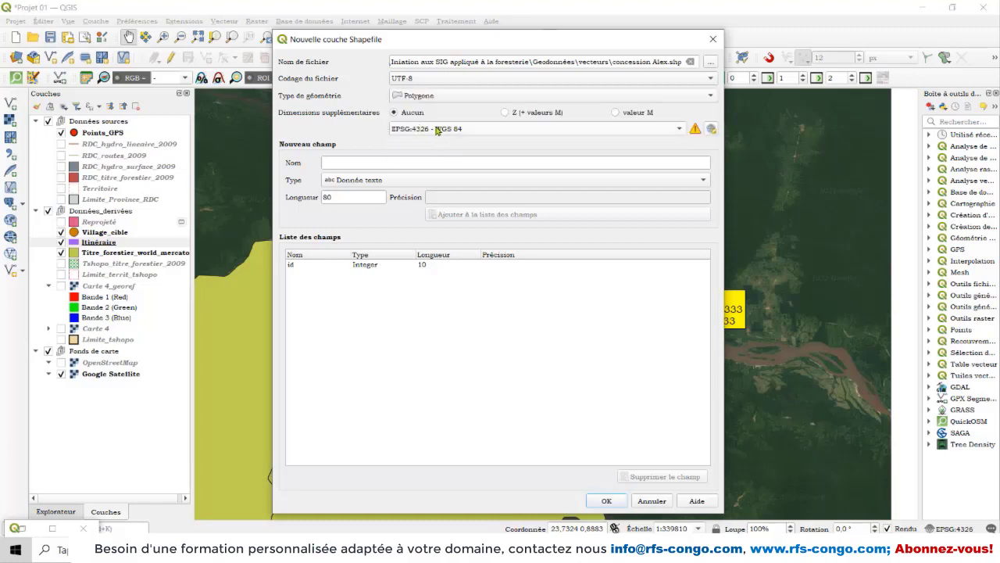
Step: Add a text field named "nom" with length 100 to the new layer's field list
click(346, 160)
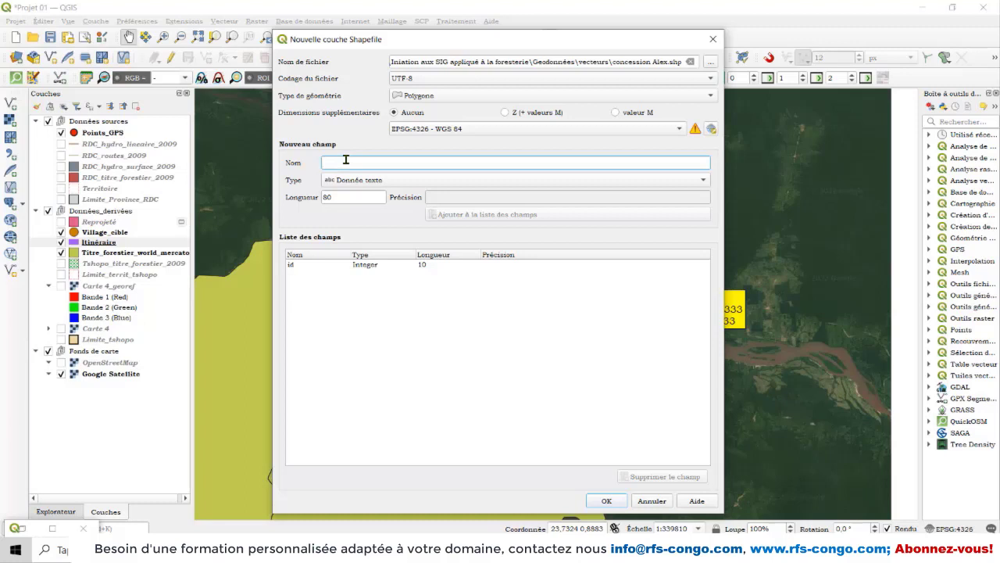
text(nom)
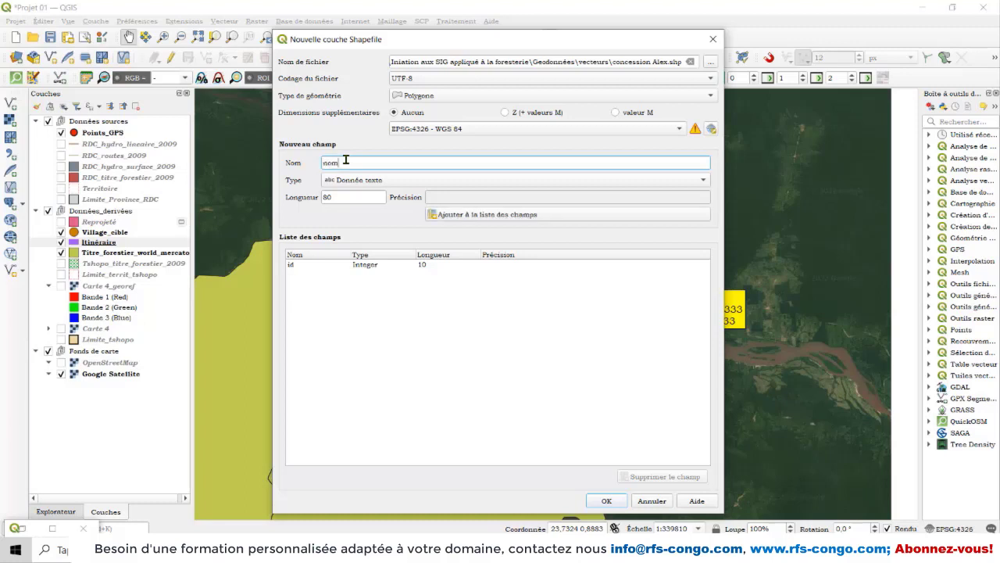
key(Tab)
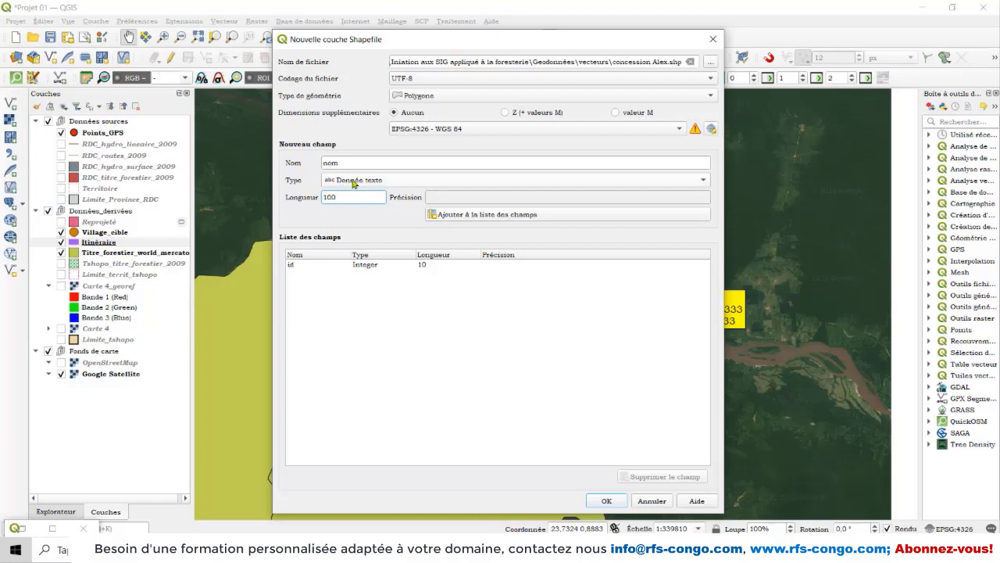
click(450, 220)
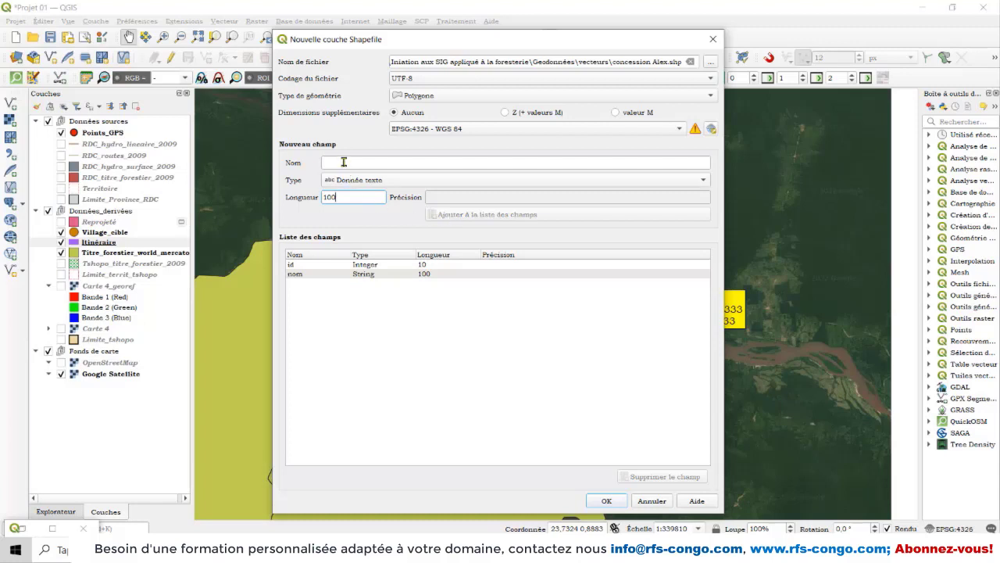
Step: Add a date-type field named "Date" to the new layer's field list
click(343, 162)
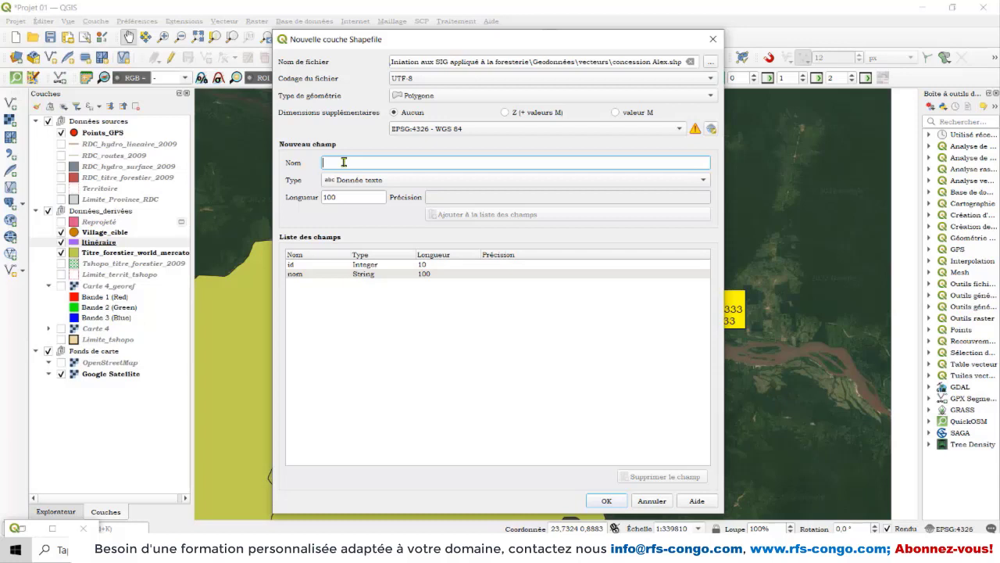
text(Date)
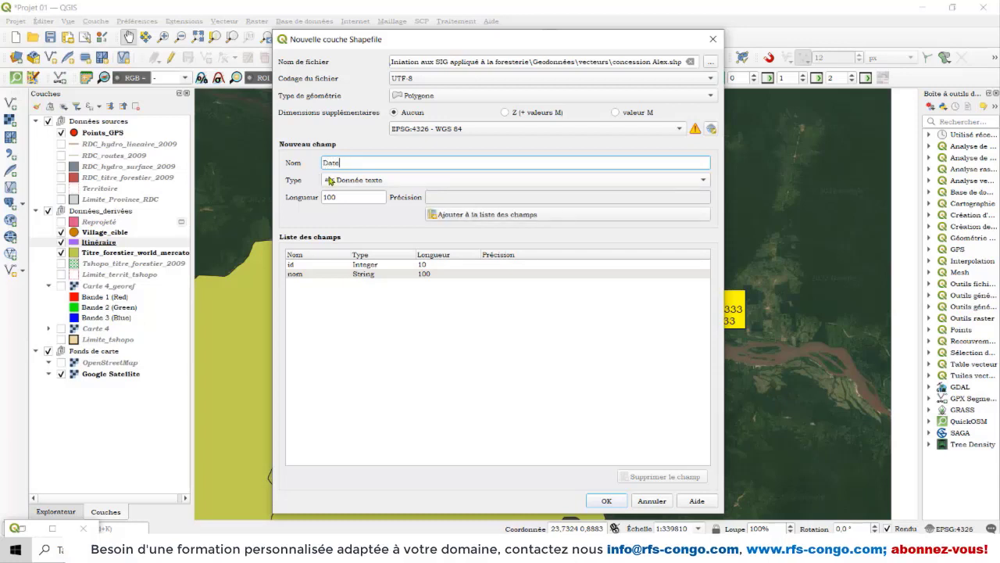
click(328, 181)
click(334, 220)
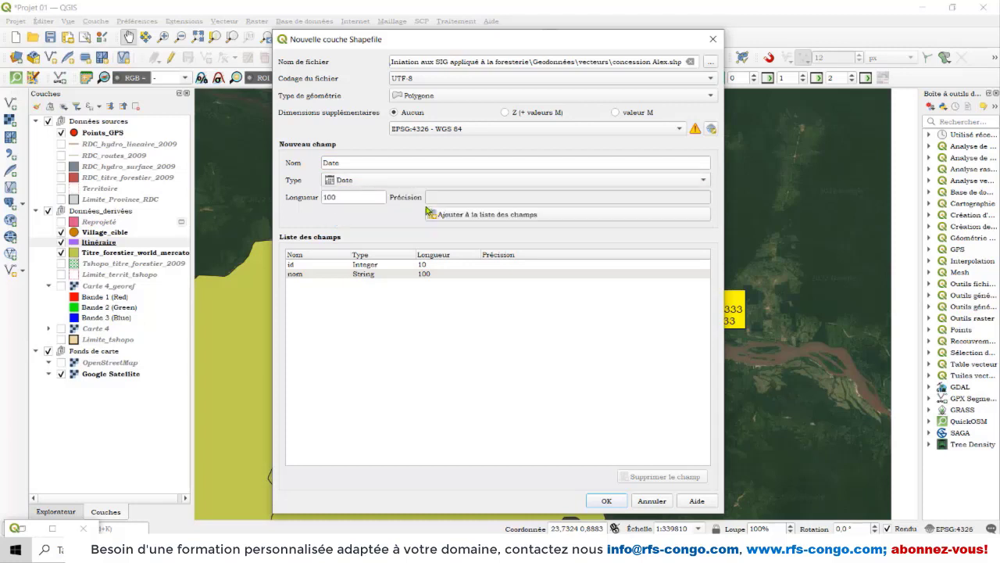
click(449, 216)
Step: Add a decimal number field "super_m2" with precision 3 and create the shapefile layer
click(336, 162)
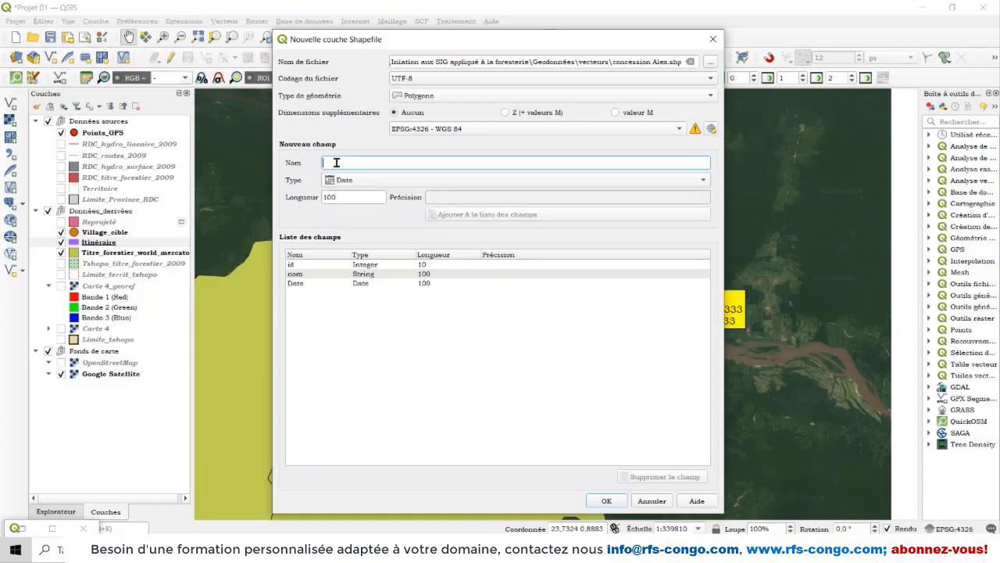
text(super_m2)
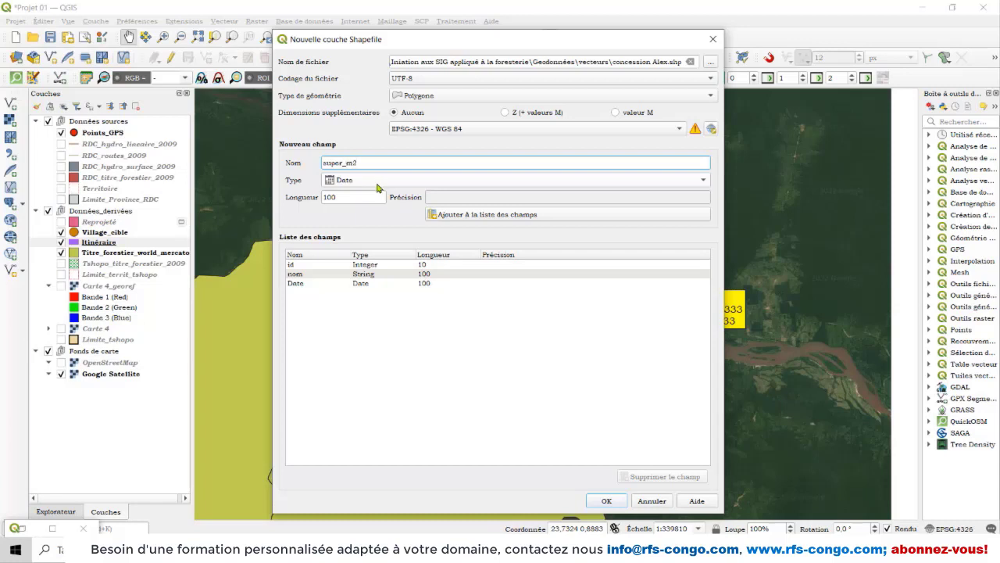
click(355, 179)
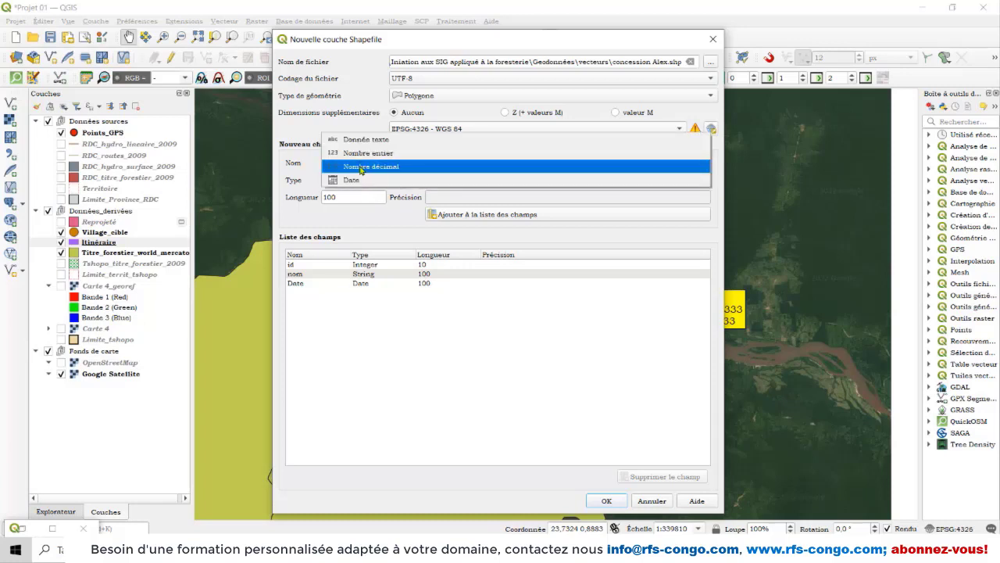
click(361, 167)
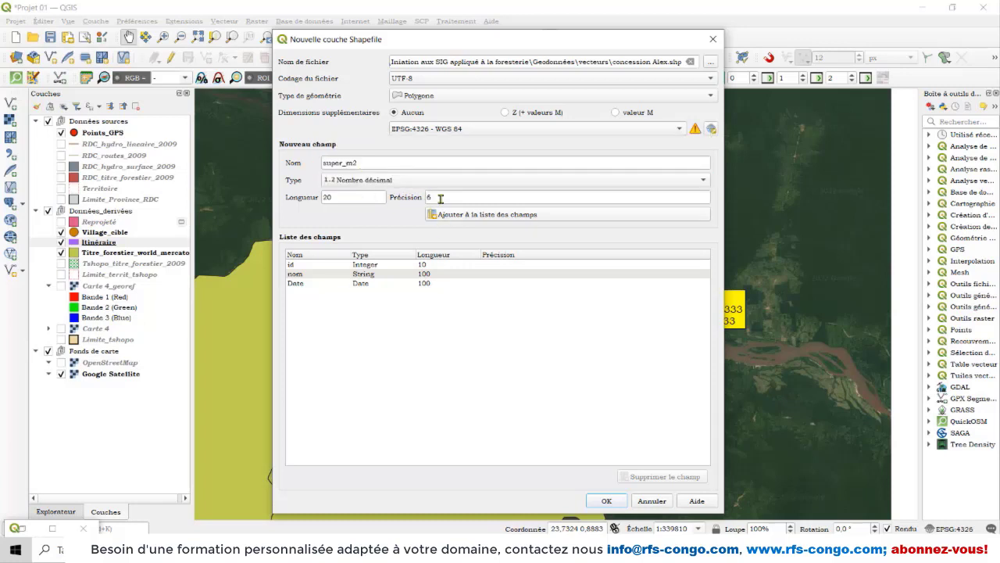
drag(440, 198, 420, 195)
text(3)
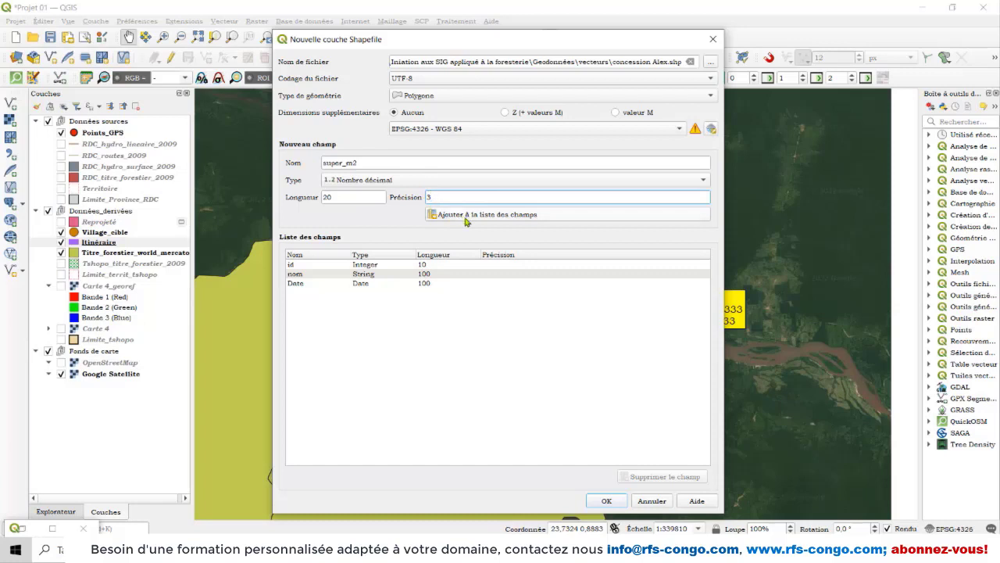
click(464, 218)
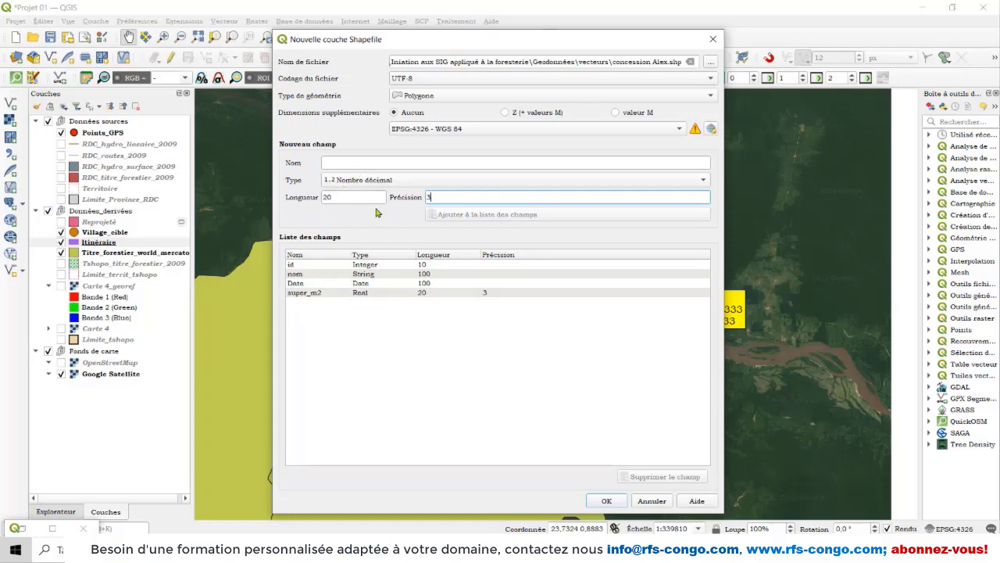
click(613, 504)
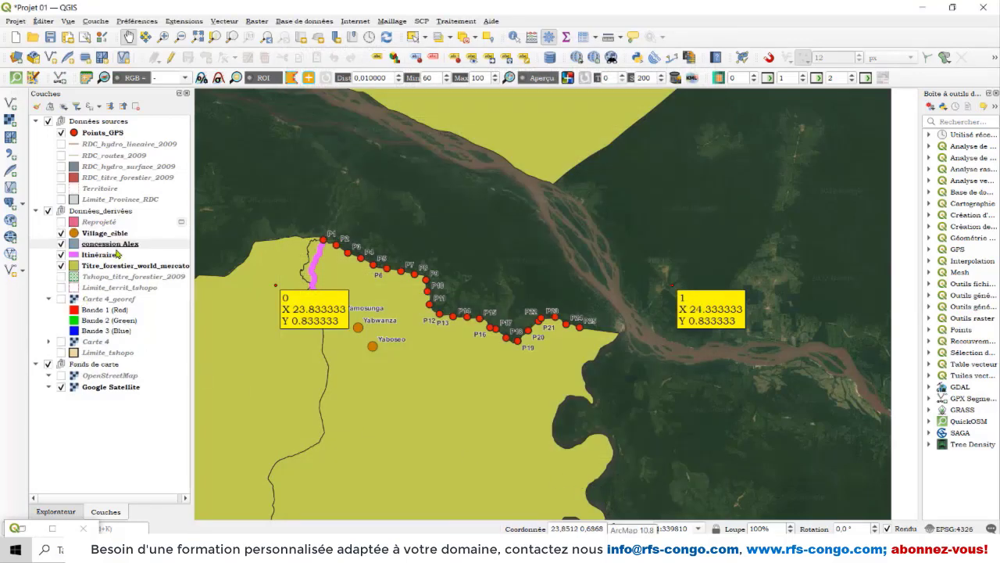
Step: Switch the concession Alex layer to edit mode and activate the tool for adding a polygon feature
click(110, 244)
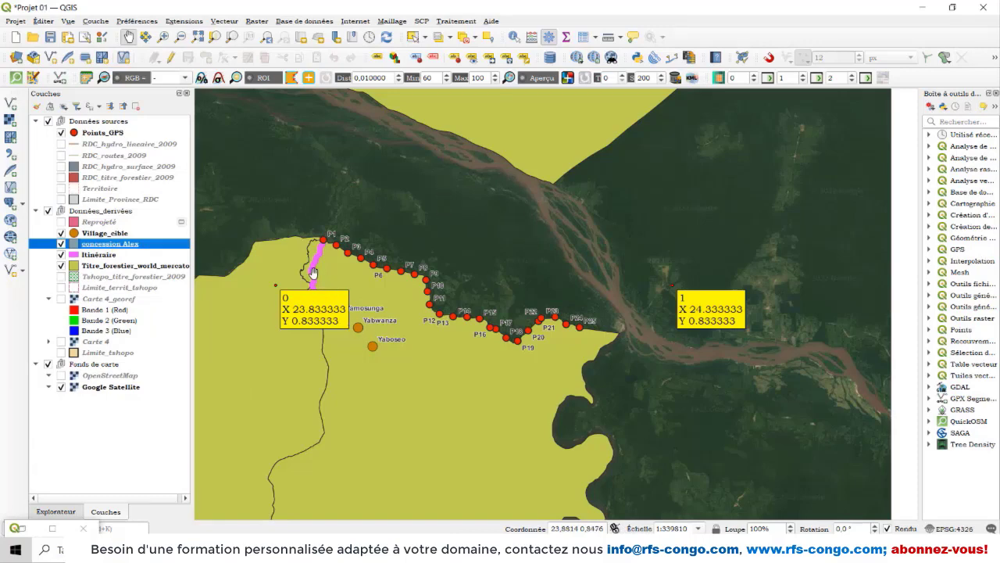
right_click(107, 245)
click(132, 205)
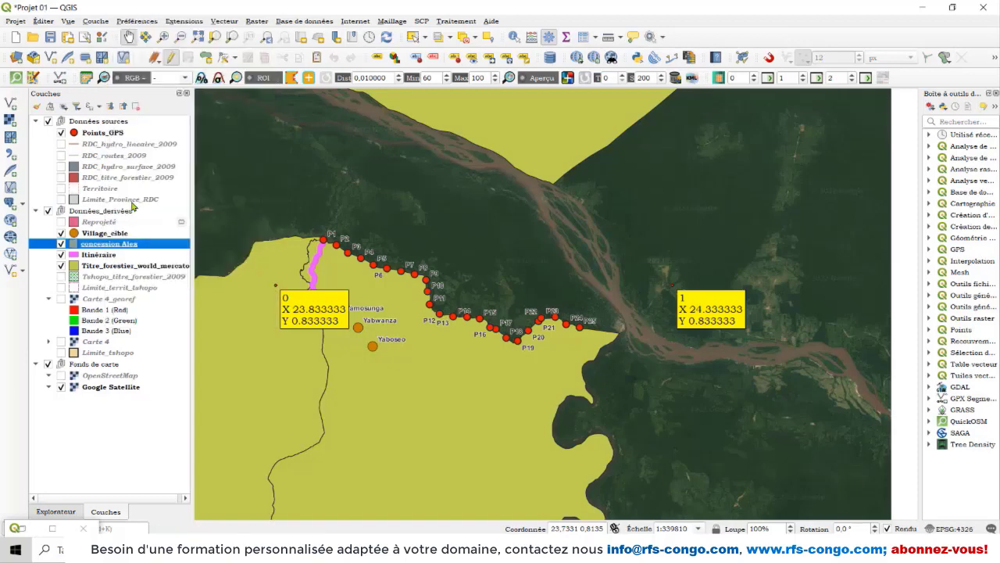
click(204, 61)
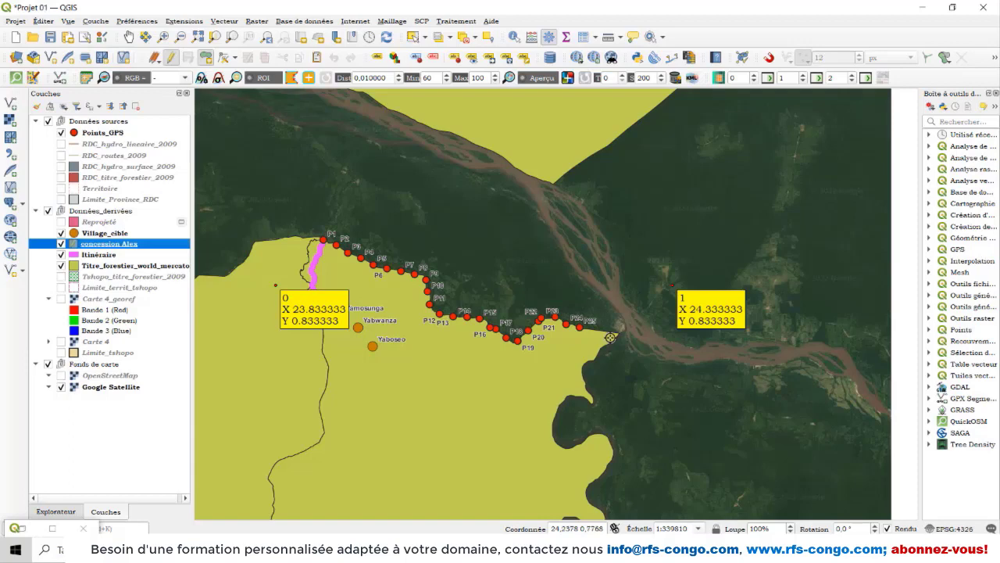
Step: Enable snapping for digitizing, with the forest title's eastern corner beside the river in close view
scroll(617, 332, up, 2)
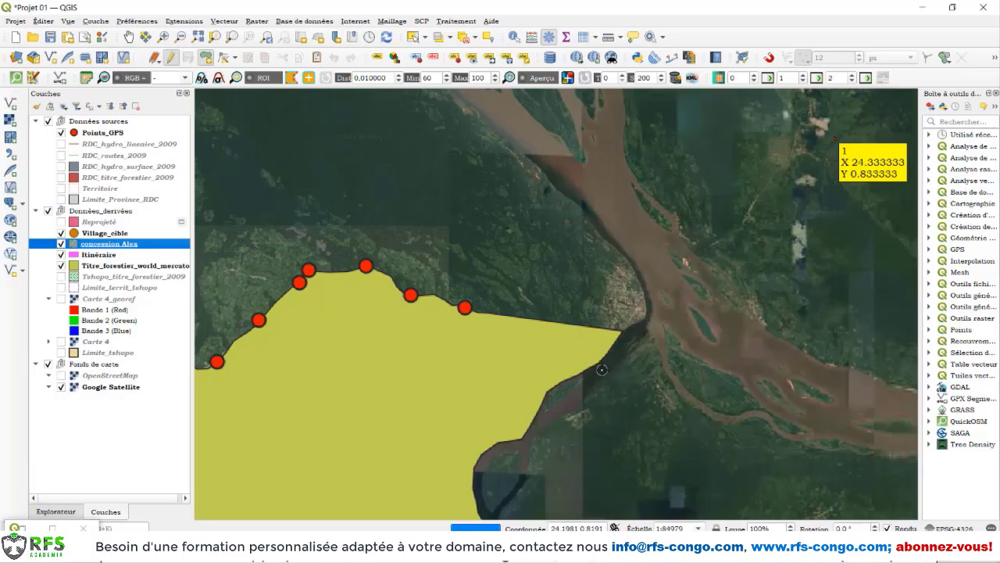
scroll(625, 332, up, 1)
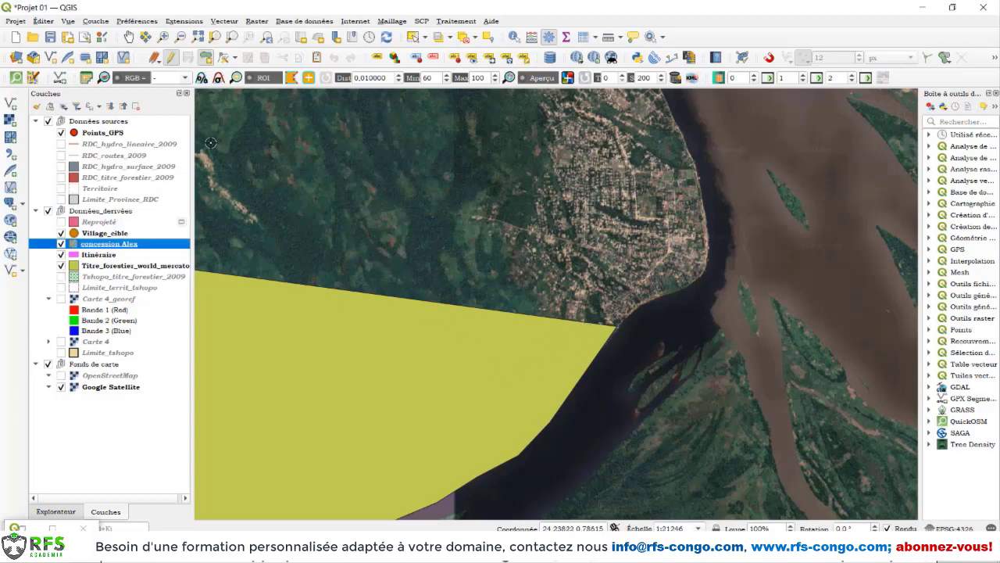
click(69, 22)
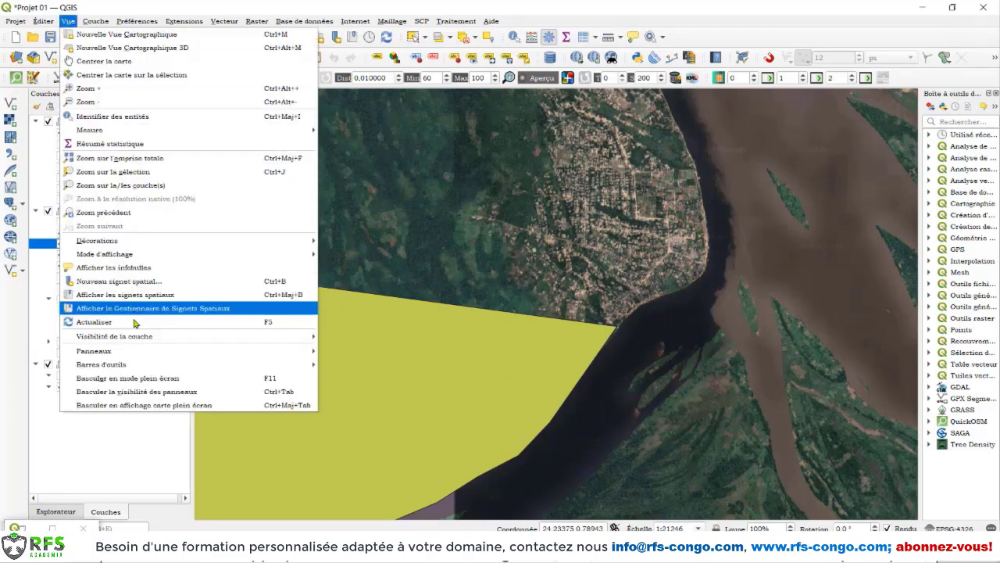
mouse_move(142, 361)
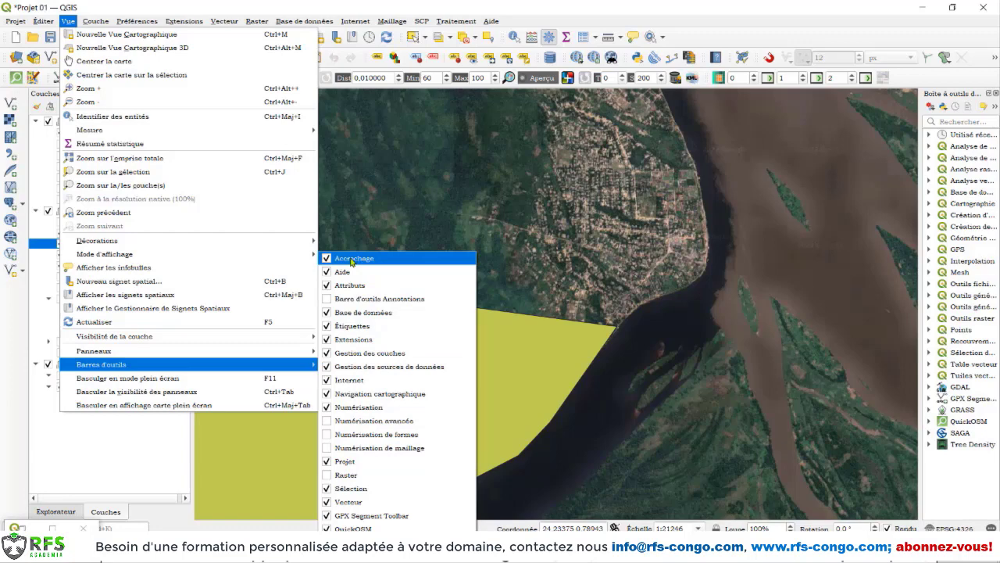
click(841, 22)
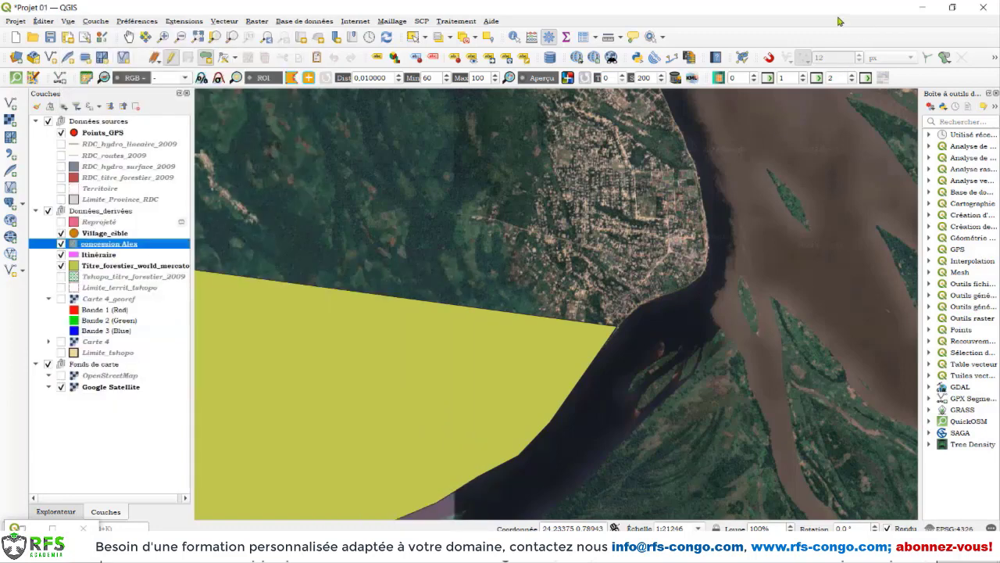
click(770, 60)
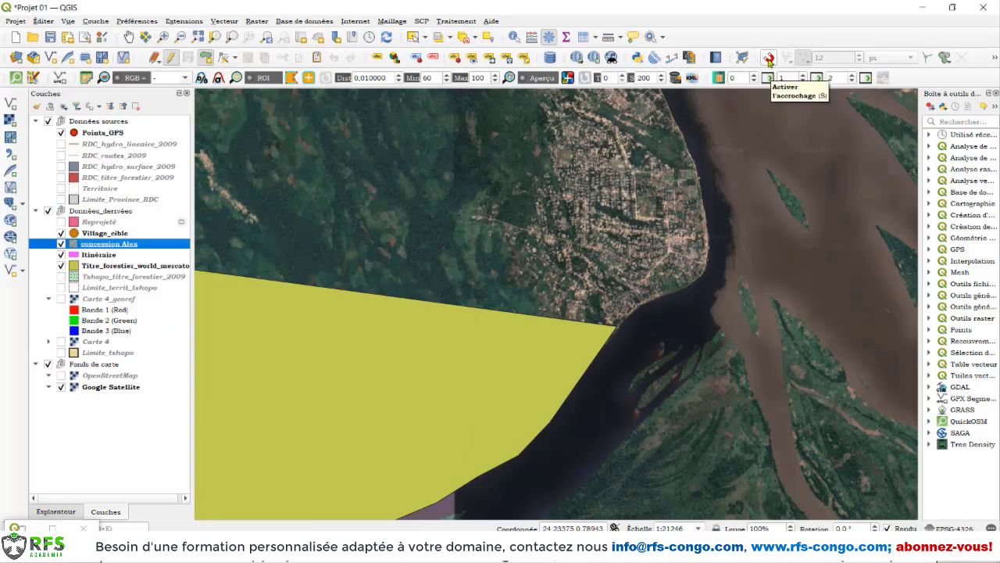
click(769, 60)
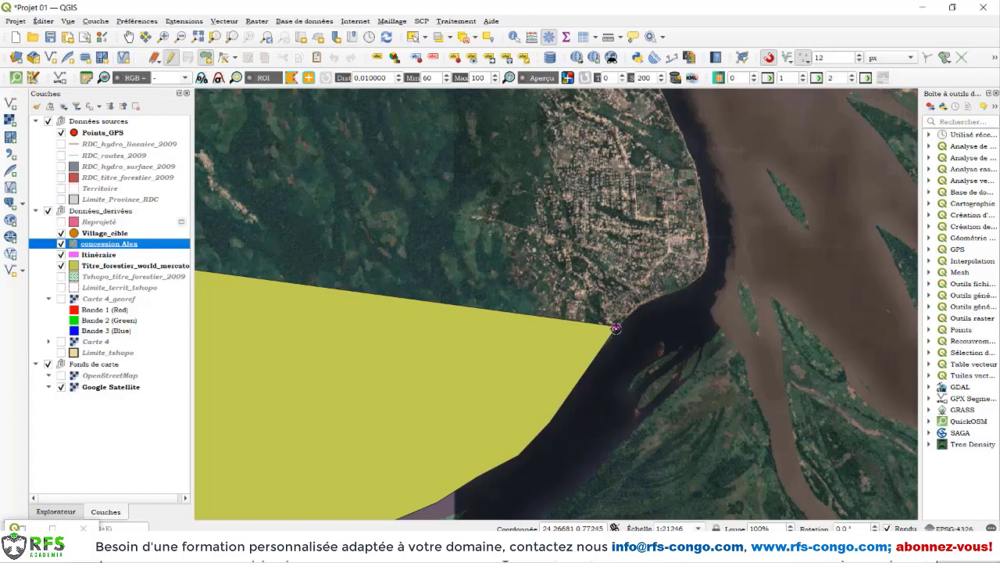
Step: Start the concession polygon at the forest title's eastern corner, following the riverbank northwest and turning back south toward point P23
click(615, 326)
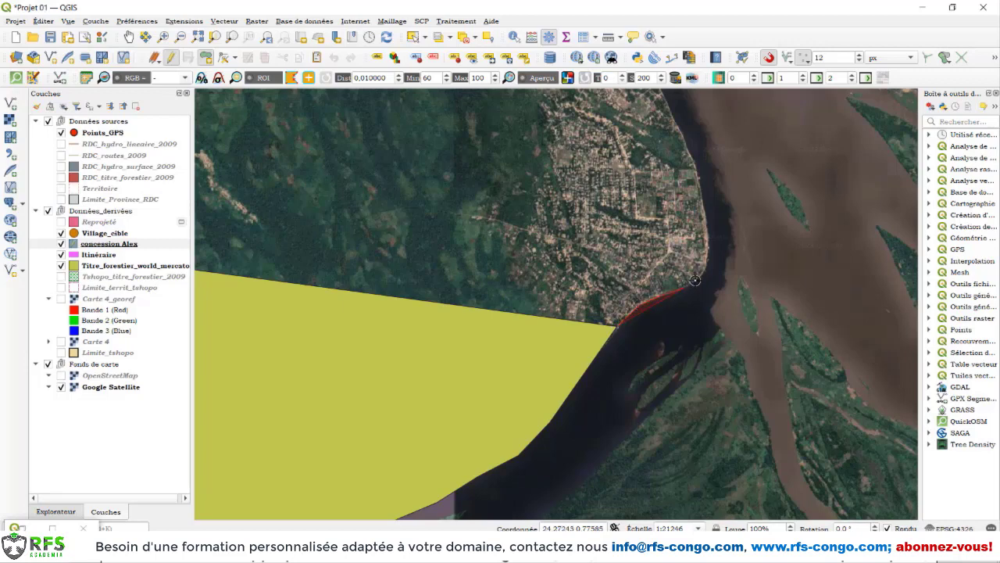
click(699, 277)
click(707, 248)
click(705, 218)
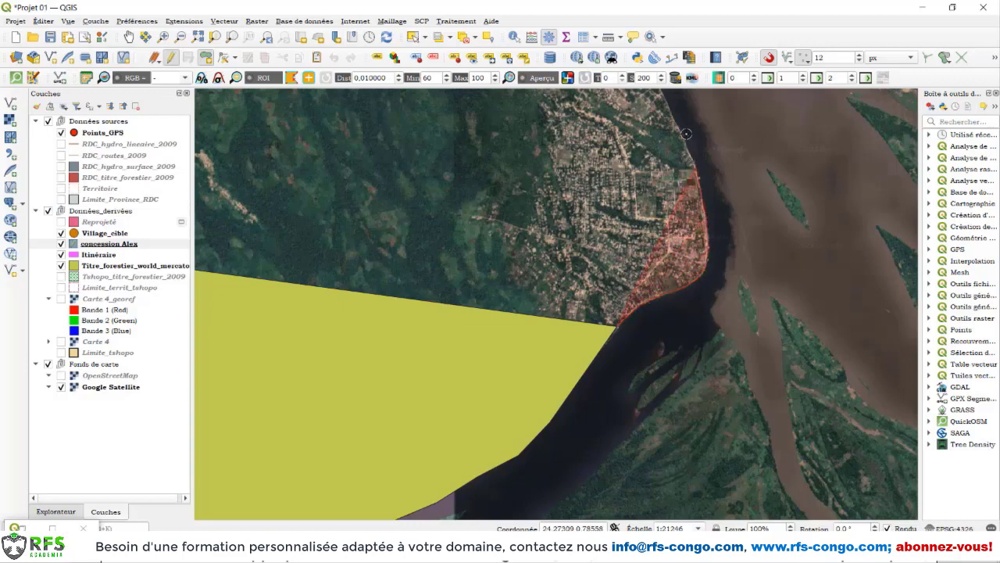
scroll(478, 459, down, 2)
click(295, 177)
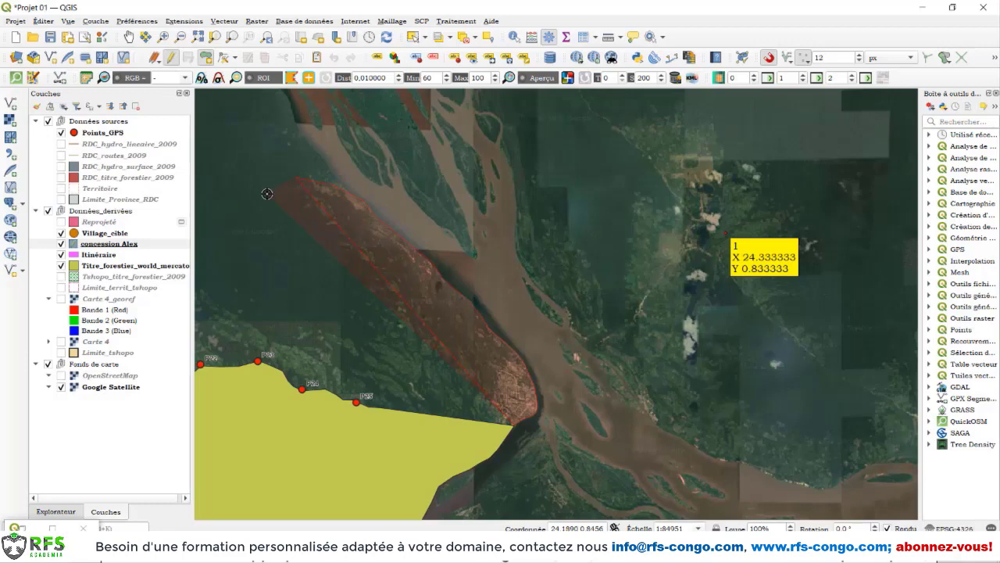
click(250, 225)
click(254, 319)
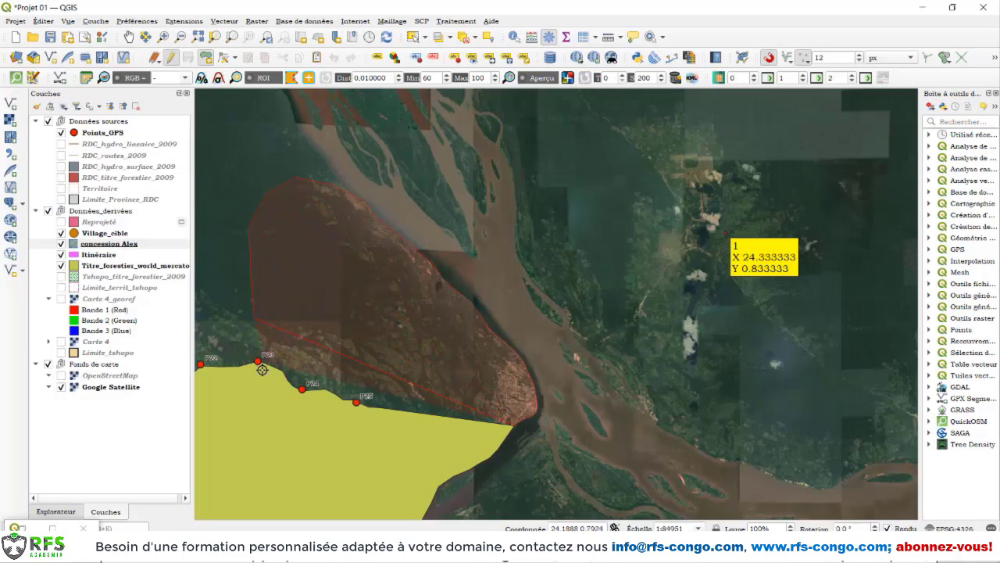
Step: Continue the polygon along the forest title's northern edge from P23 past P24 to just before P25, snapping to its vertices
scroll(266, 369, up, 2)
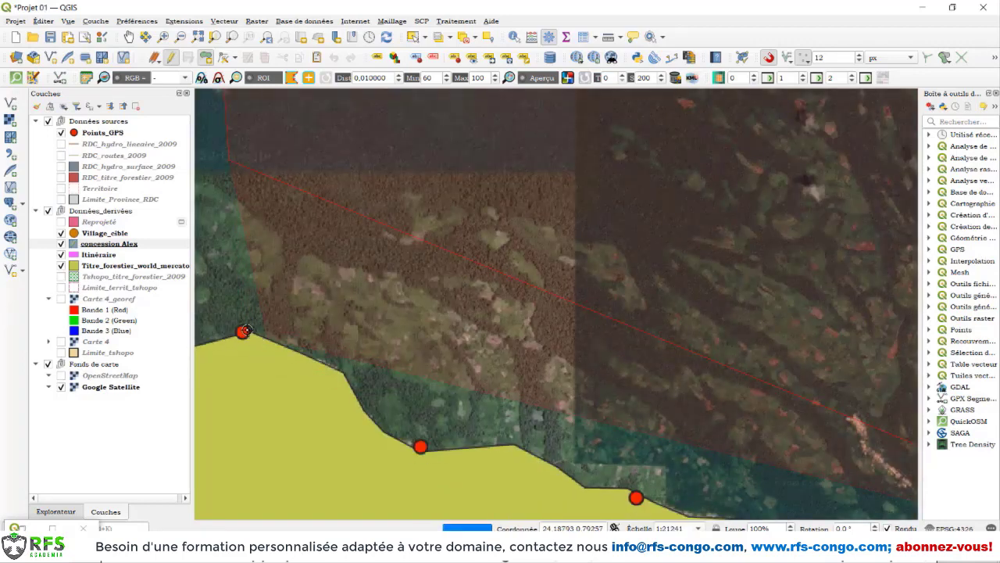
click(242, 331)
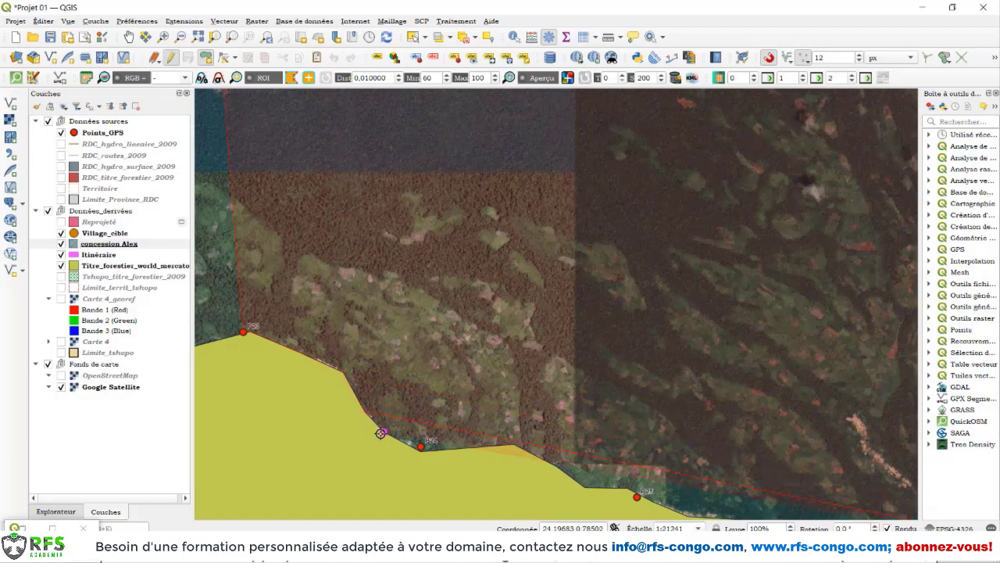
click(421, 453)
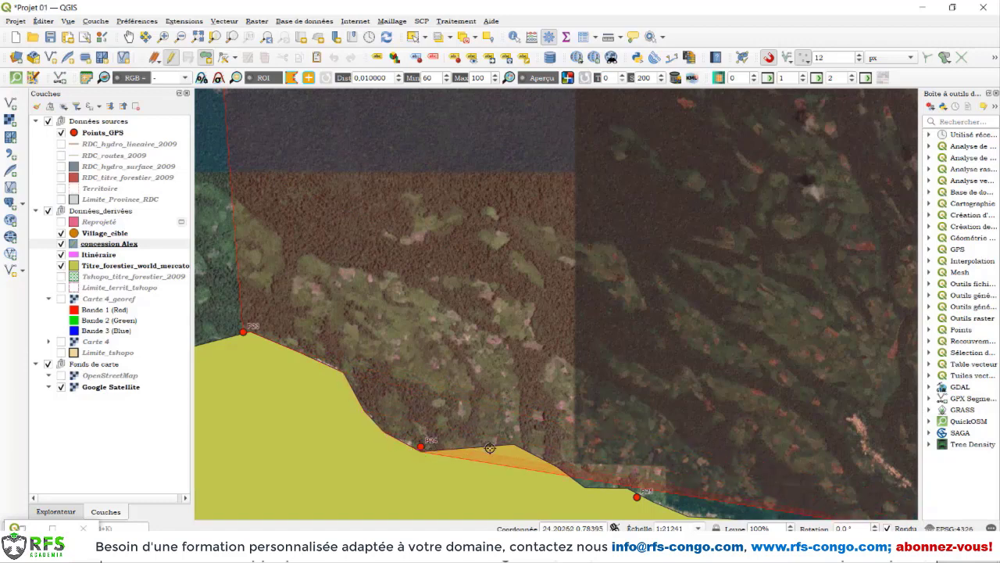
click(513, 444)
click(555, 467)
right_click(555, 467)
click(583, 485)
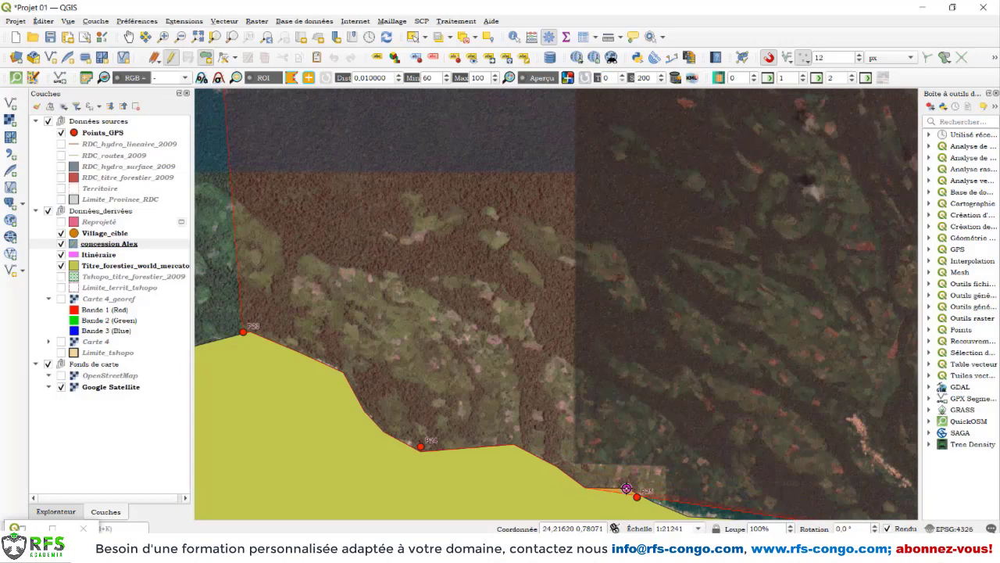
Step: Trace the remaining shared edge past P25 toward the starting corner and finish the polygon
key(Down)
key(Right)
key(Right)
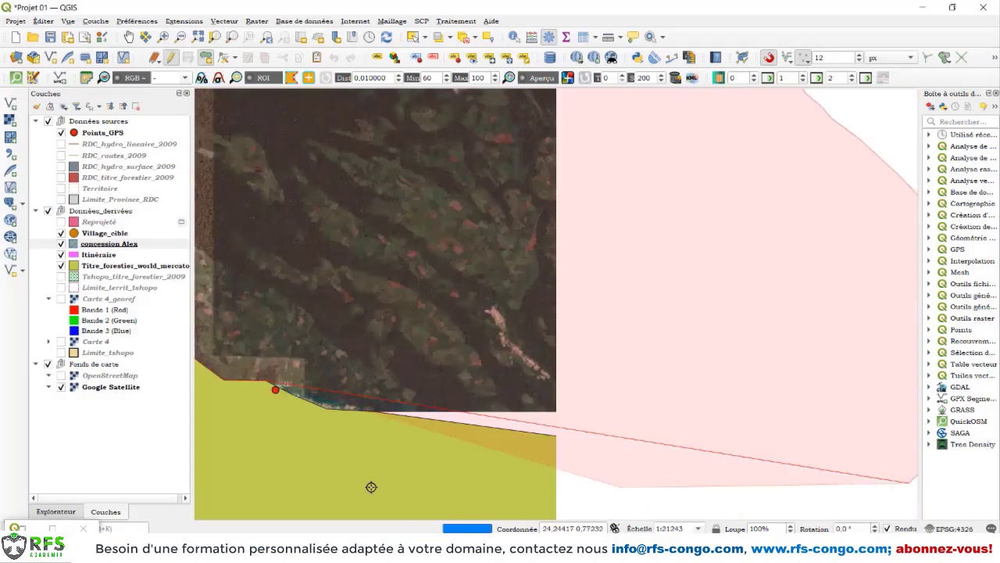
click(315, 409)
right_click(314, 409)
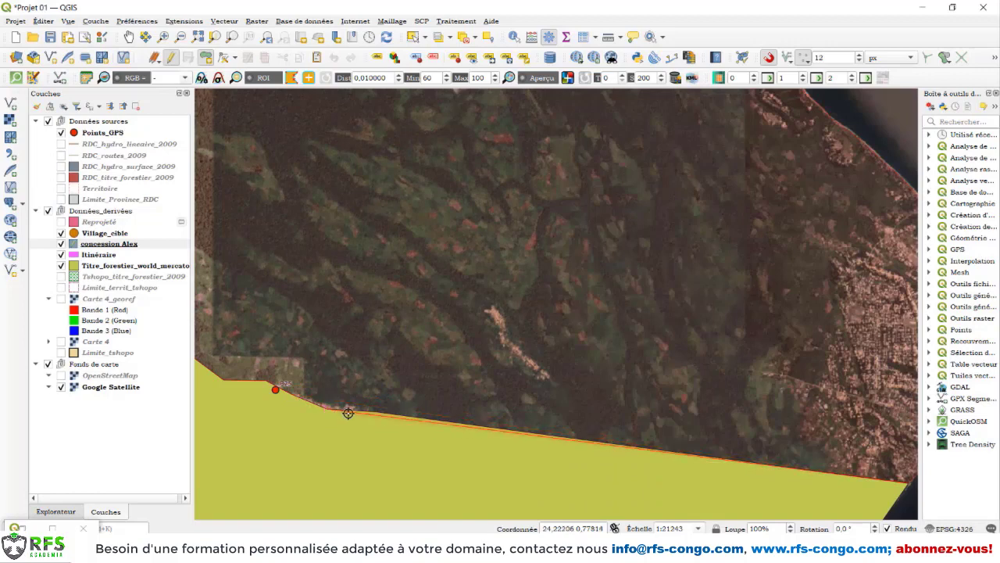
right_click(375, 413)
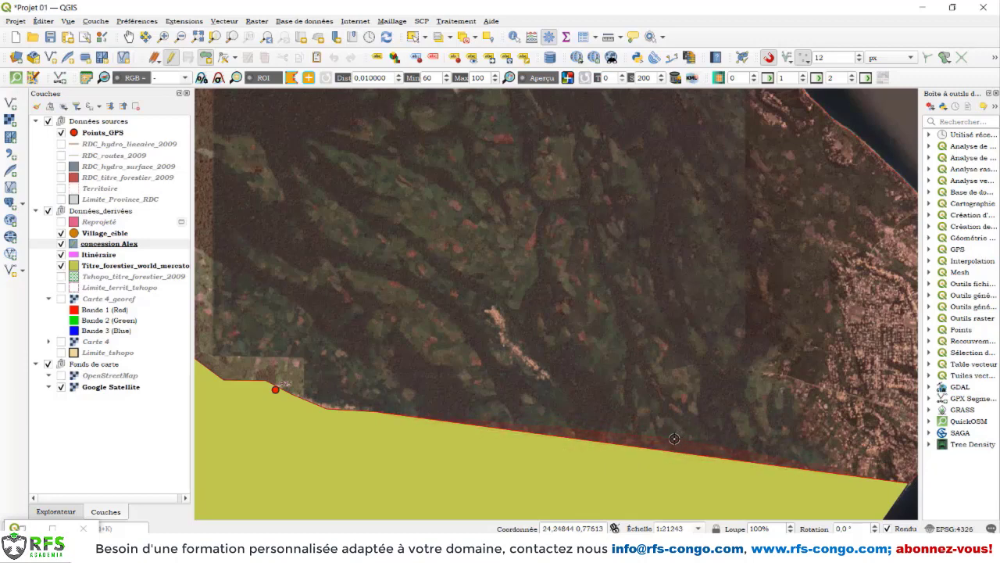
right_click(674, 439)
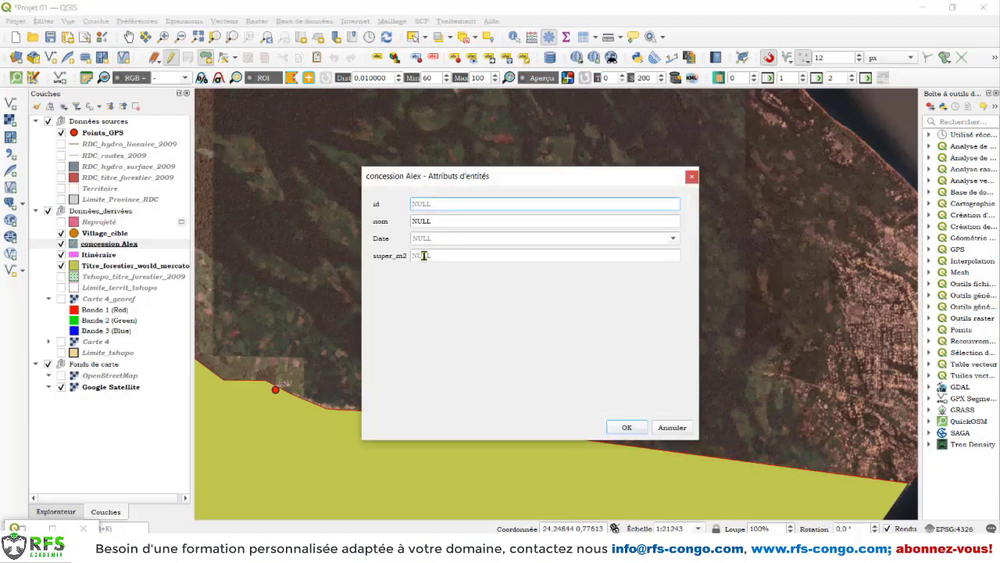
Step: Fill in the polygon's attributes with id 01, nom "Concession alex" and Date 13/07/2022, leaving super_m2 empty, and save the feature
text(01)
click(439, 222)
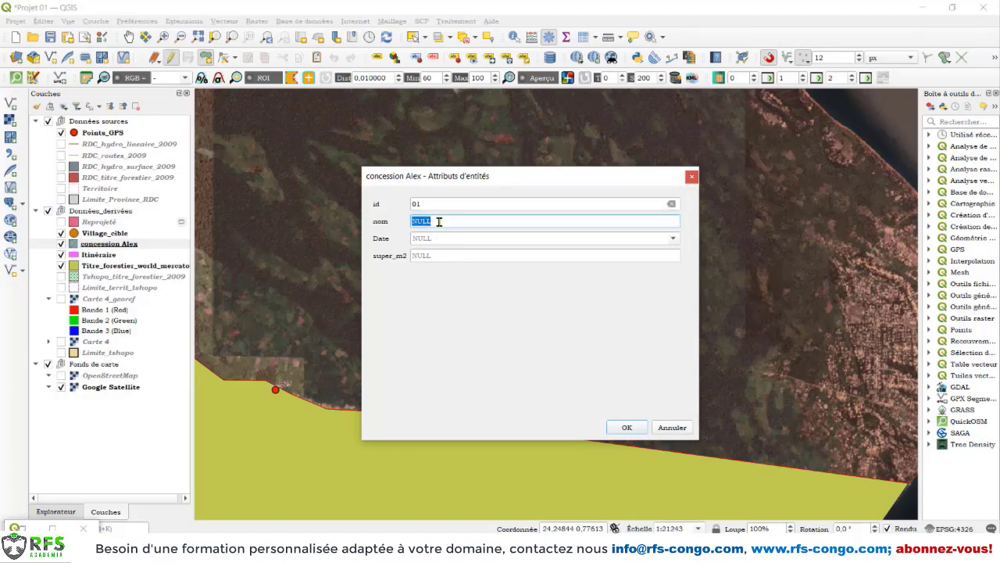
text(Concession alex)
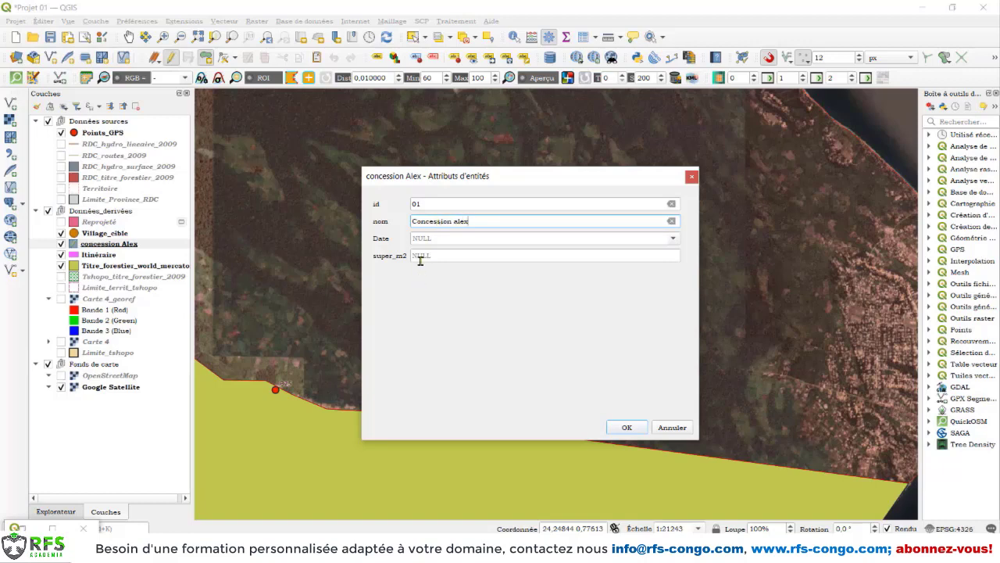
click(673, 238)
click(457, 300)
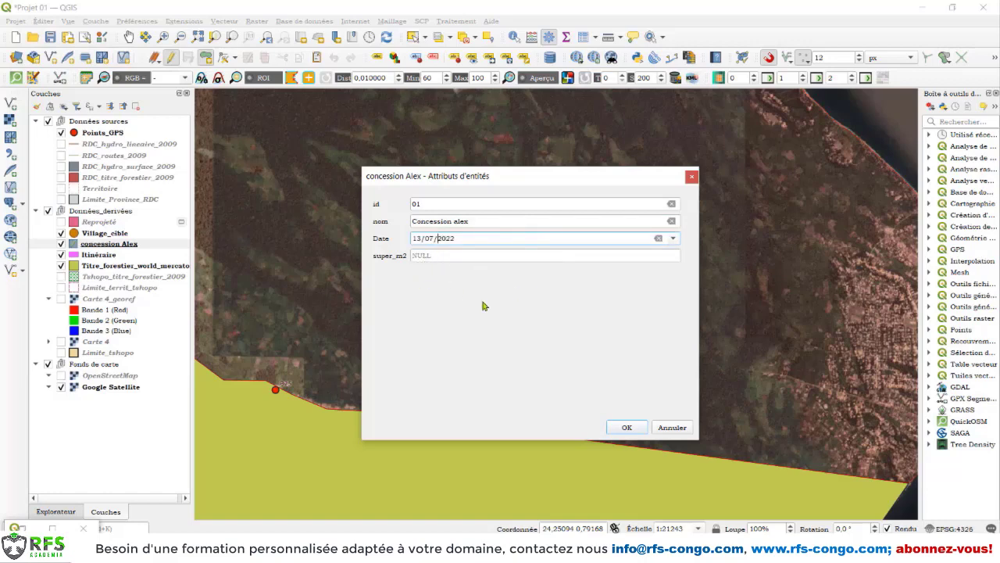
click(628, 429)
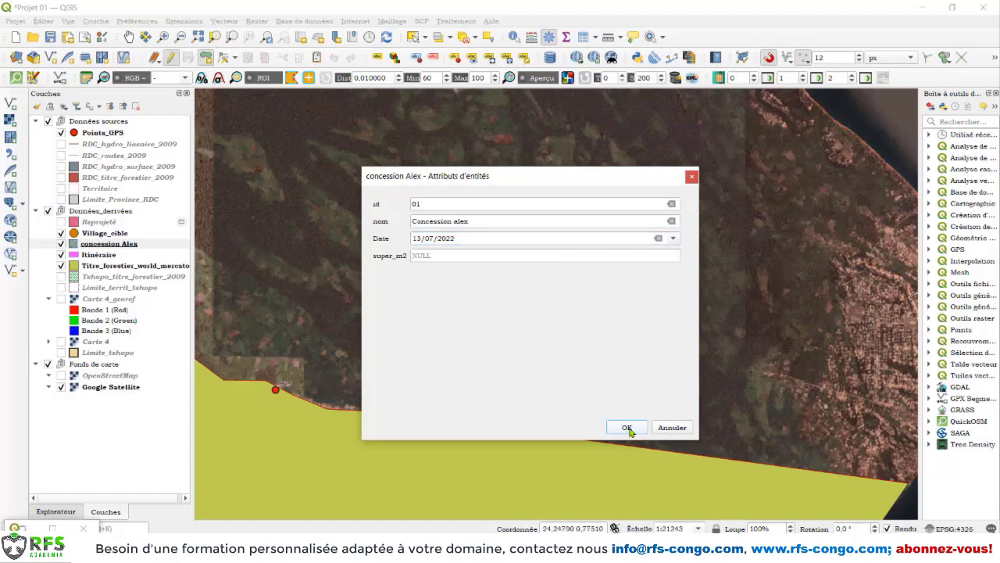
Step: Set the fill colour of the concession Alex layer's simple fill symbol to a bright yellowish green
scroll(639, 393, down, 3)
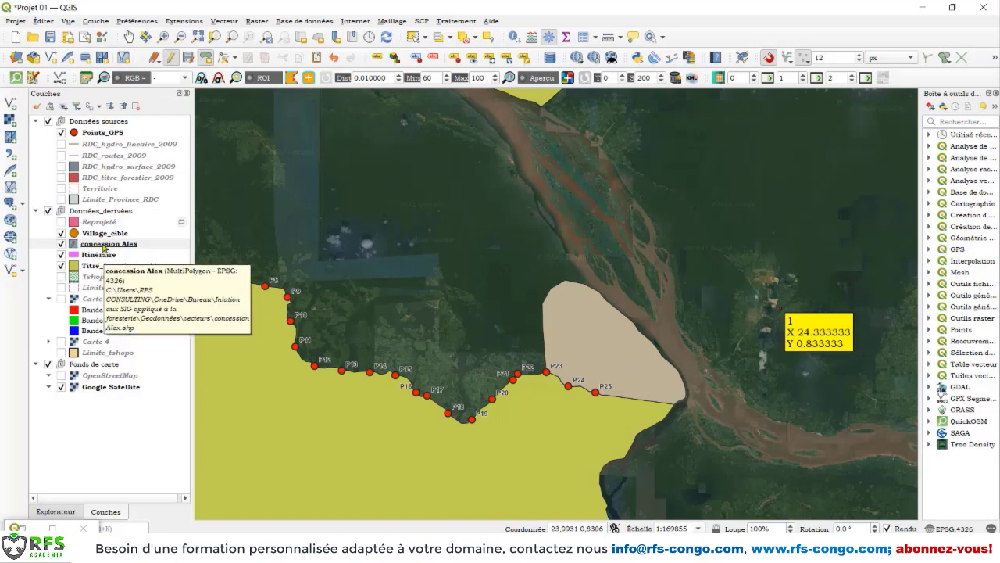
right_click(104, 247)
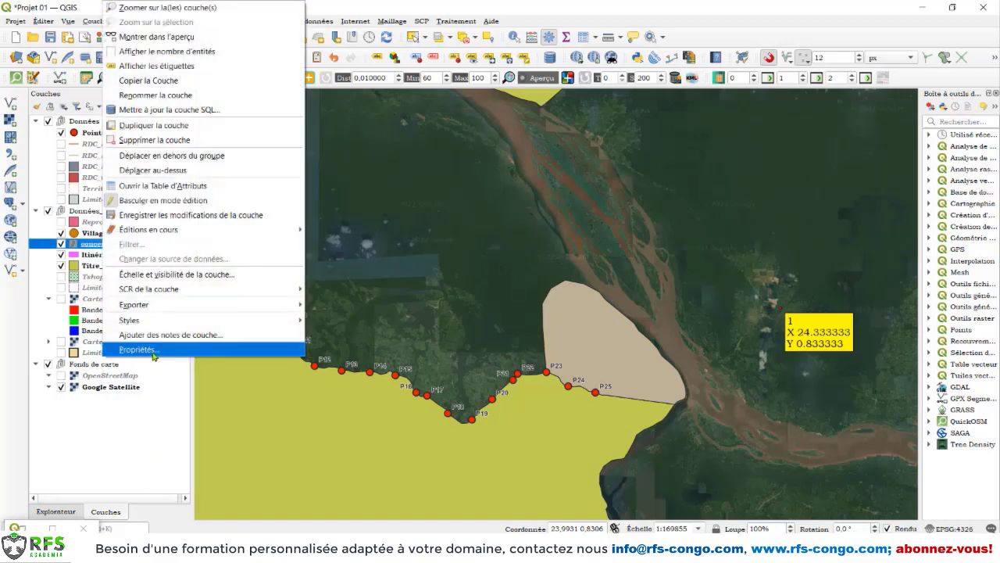
click(152, 351)
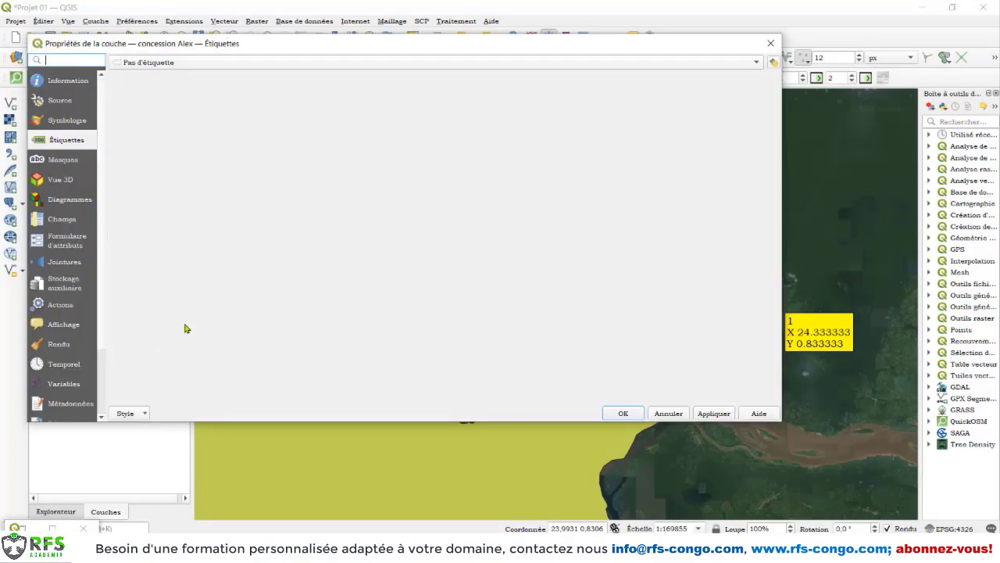
click(79, 126)
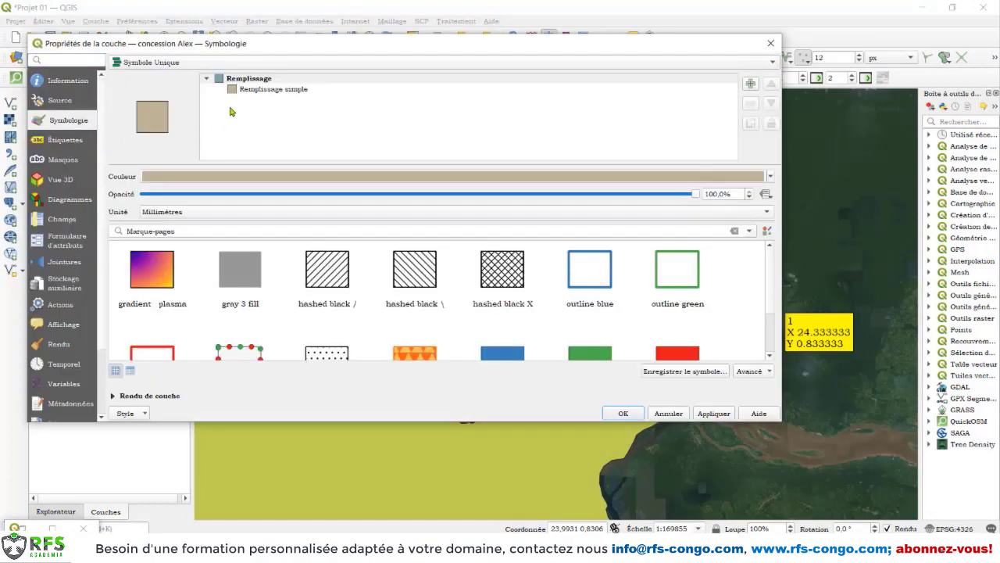
click(252, 92)
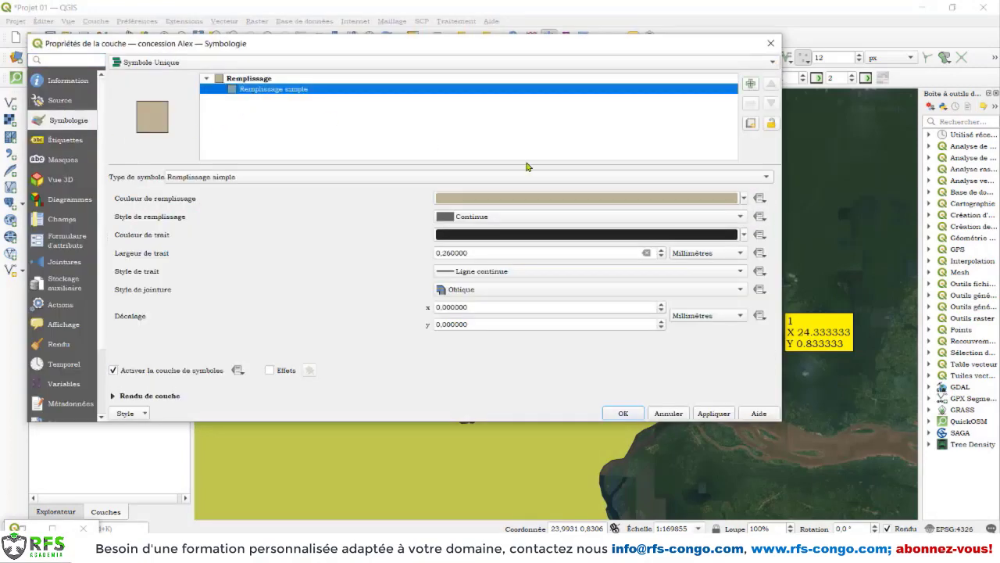
click(744, 200)
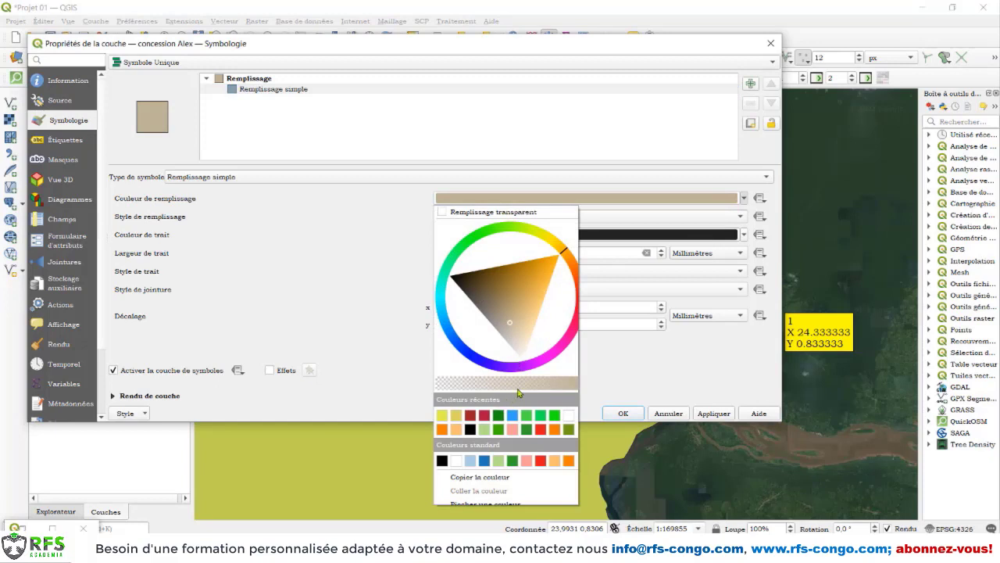
click(477, 236)
drag(490, 304, 489, 293)
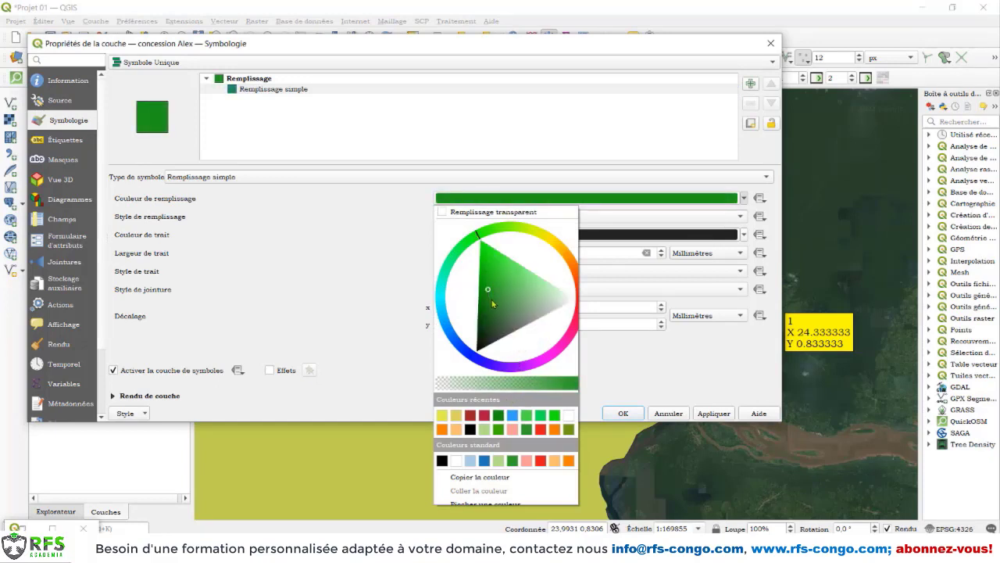
click(511, 228)
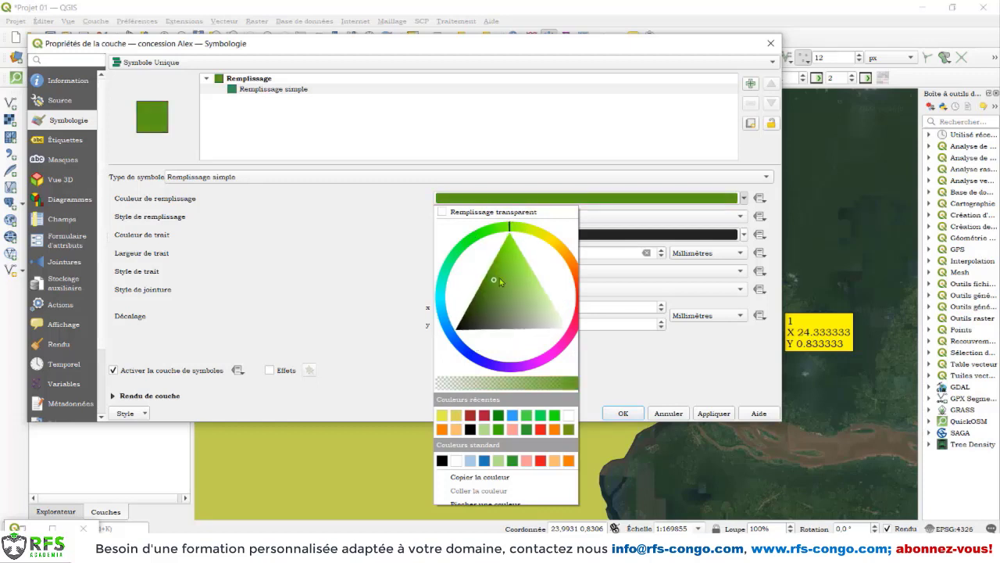
click(497, 262)
click(426, 265)
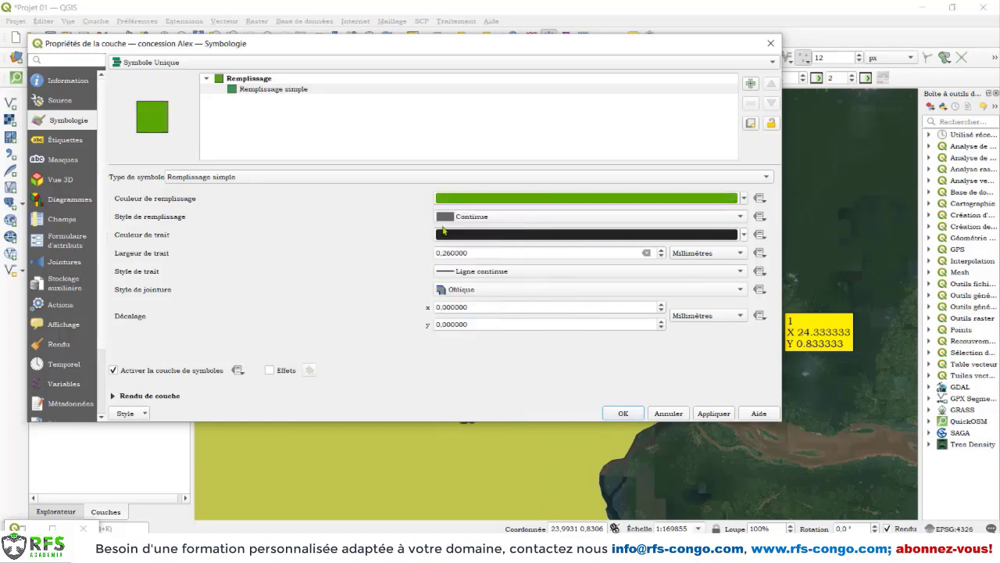
Step: Set the layer's fill style to Densité 1, apply it and move the properties dialog aside to reveal the polygon
click(472, 219)
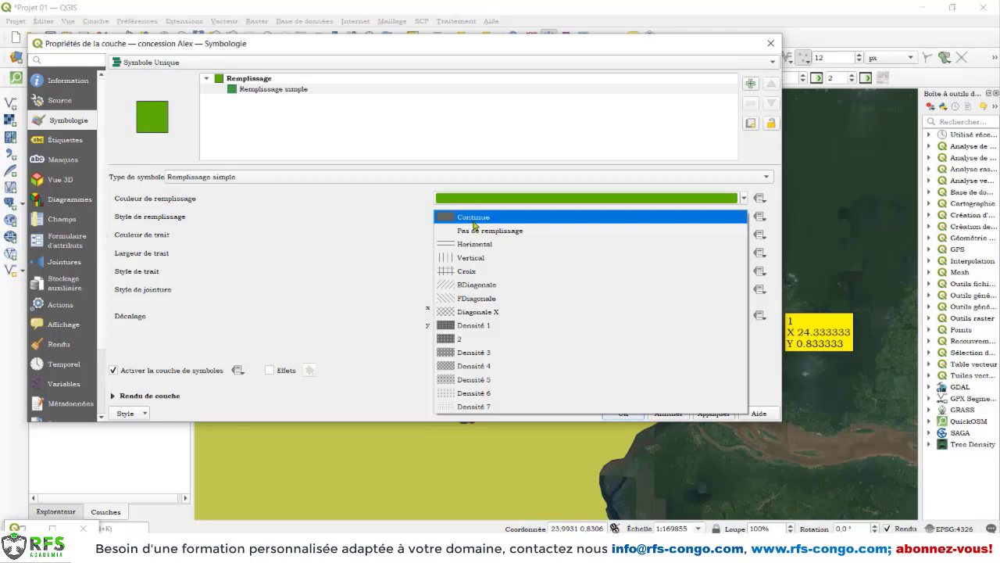
click(473, 325)
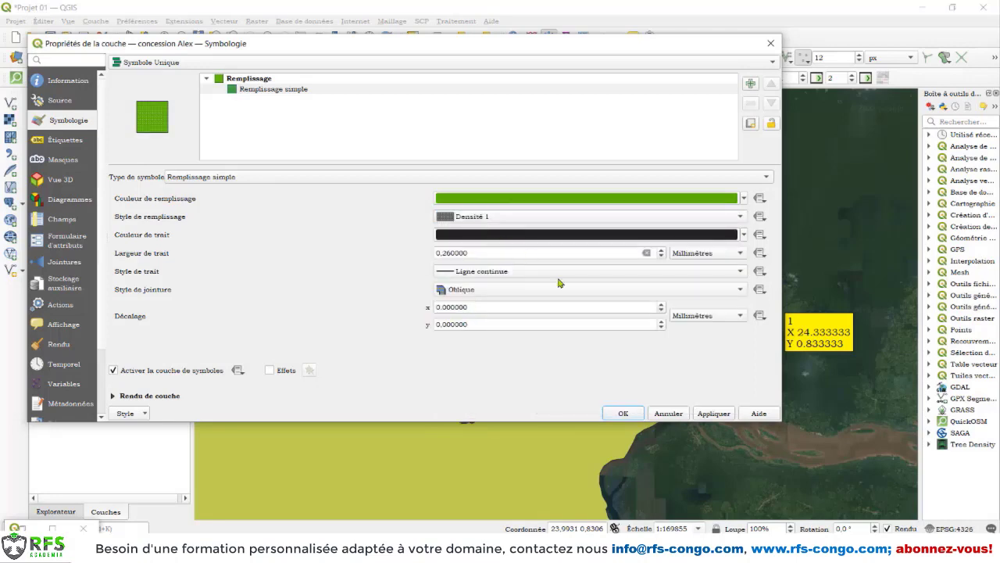
click(705, 413)
mouse_move(636, 49)
mouse_down()
mouse_move(291, 165)
mouse_move(489, 125)
mouse_move(521, 105)
mouse_up()
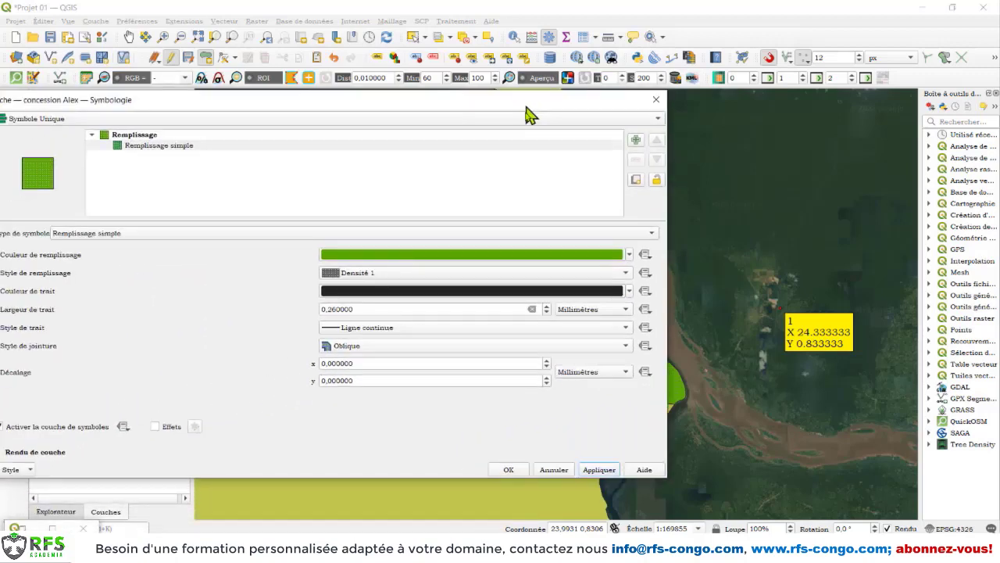
Step: Try the fill styles Densité 3 and 2 on the concession polygon's simple fill and apply the latter
click(412, 271)
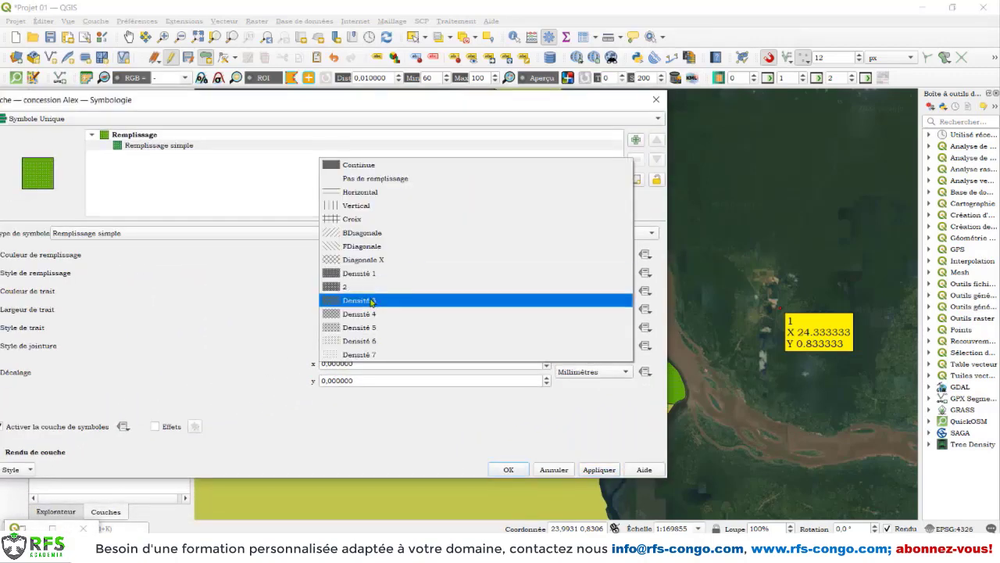
click(373, 302)
click(357, 279)
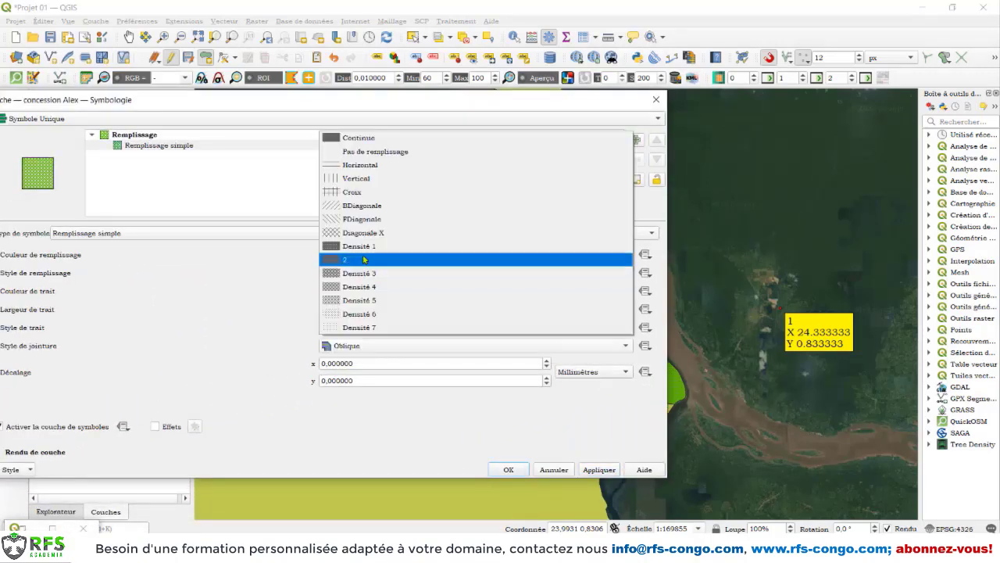
click(363, 259)
click(599, 469)
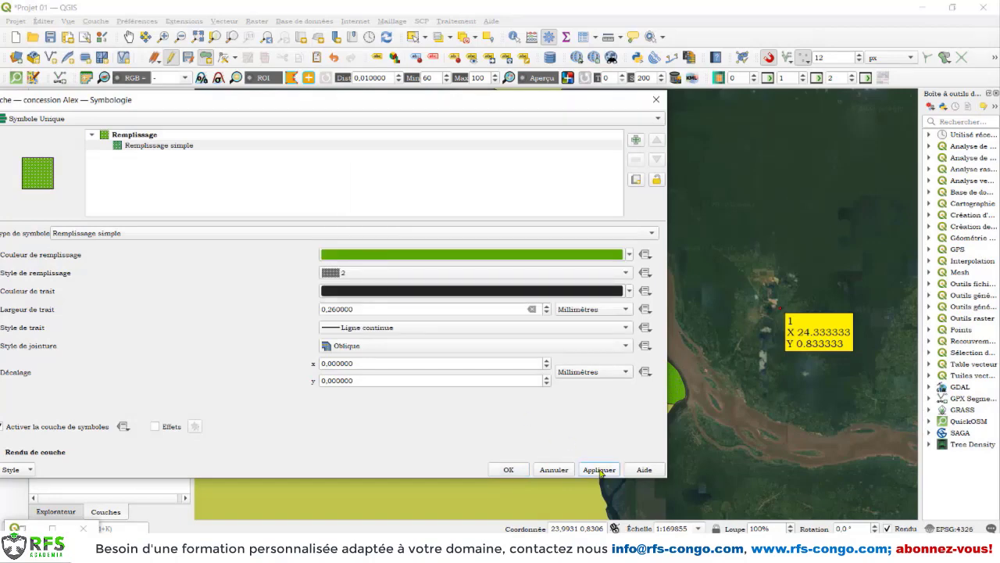
Step: Set the concession polygon's fill style to Densité 5, apply it and accept the layer properties
click(356, 273)
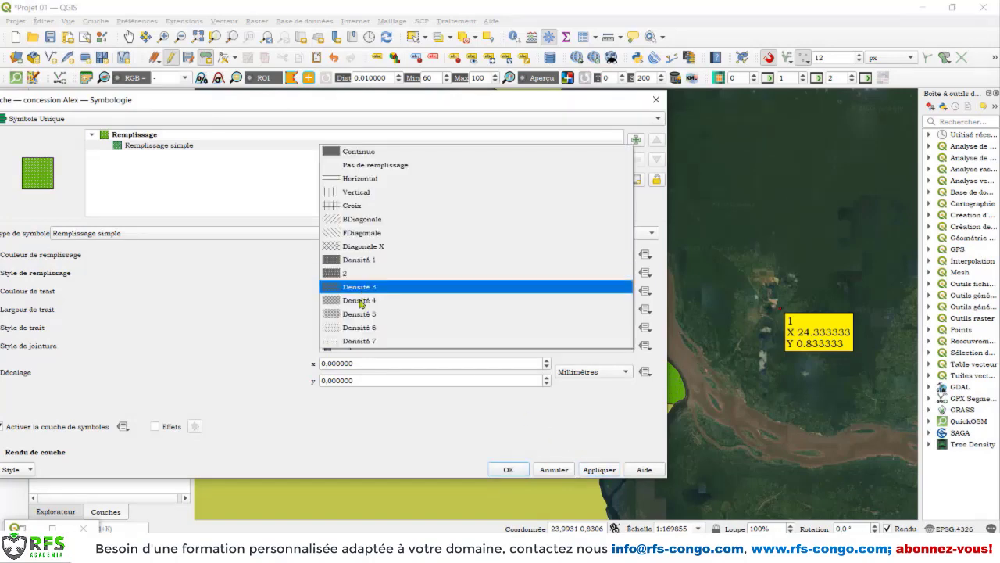
click(359, 313)
click(597, 469)
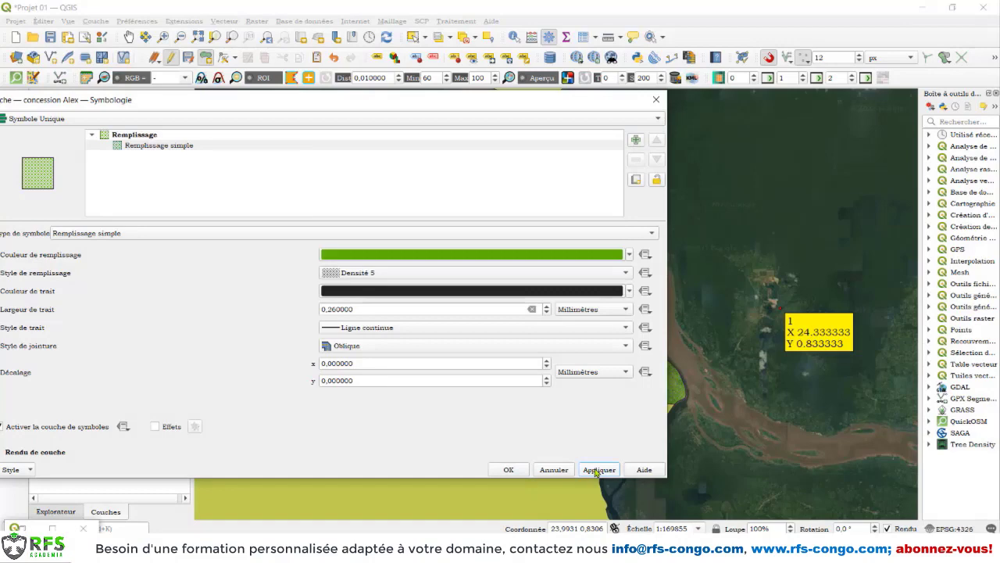
click(508, 470)
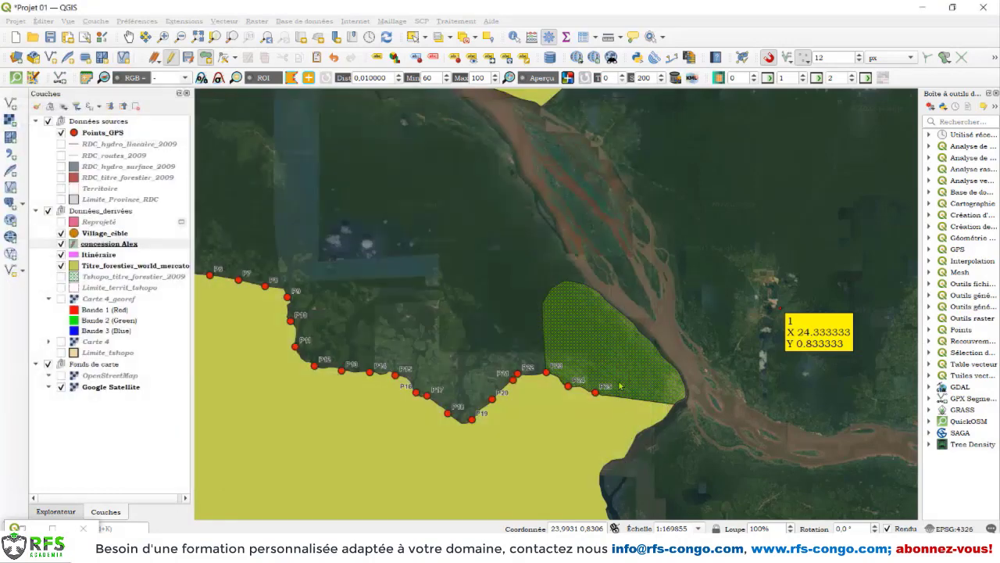
scroll(619, 384, up, 1)
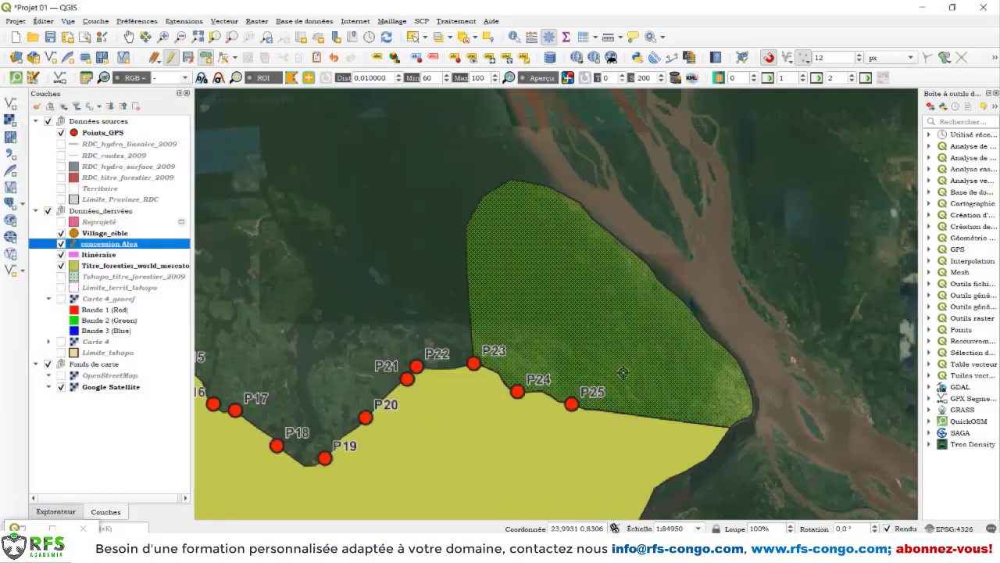
Step: Enable simple labels (Étiquettes simples) based on the nom field in the concession layer's properties
right_click(108, 244)
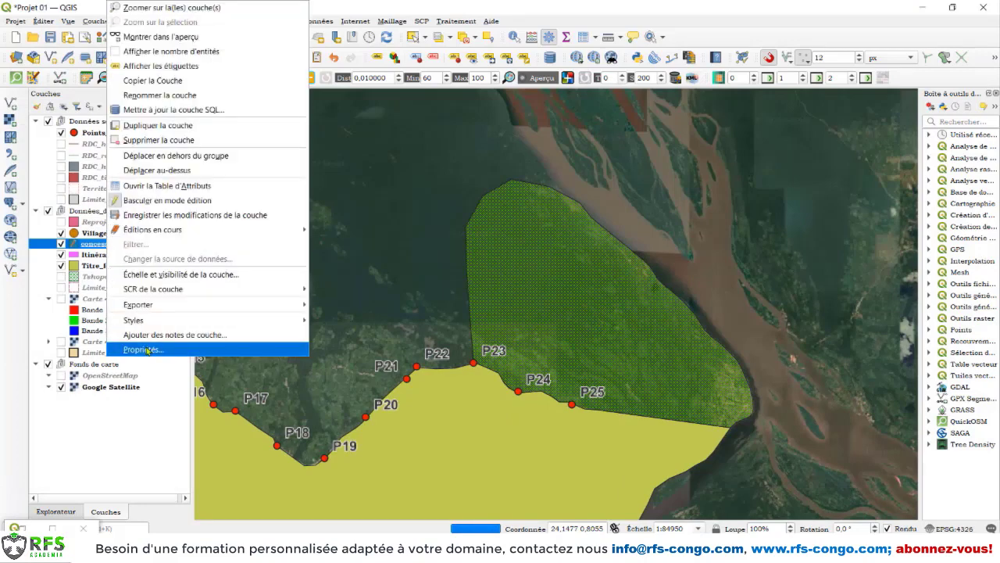
click(147, 350)
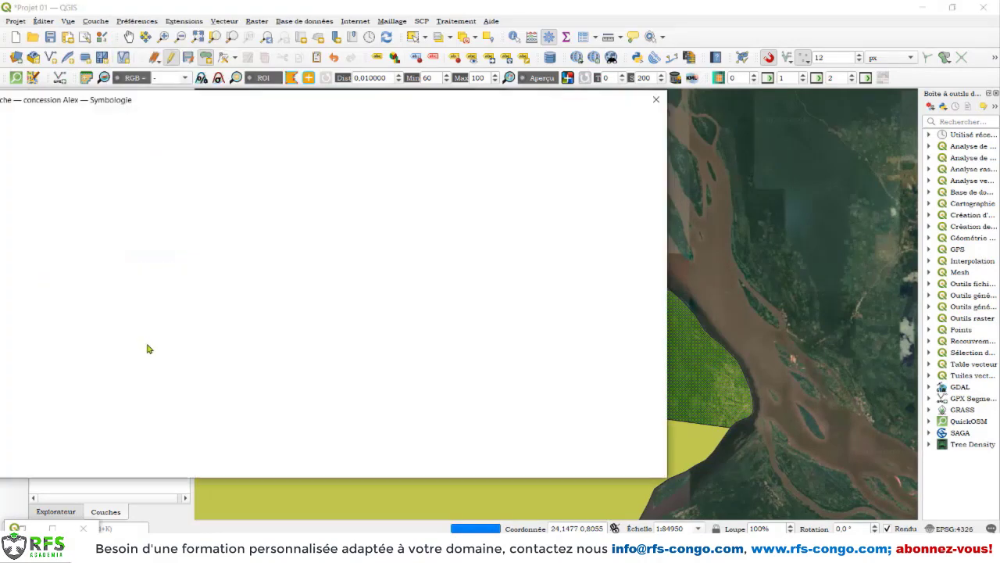
drag(102, 104, 280, 112)
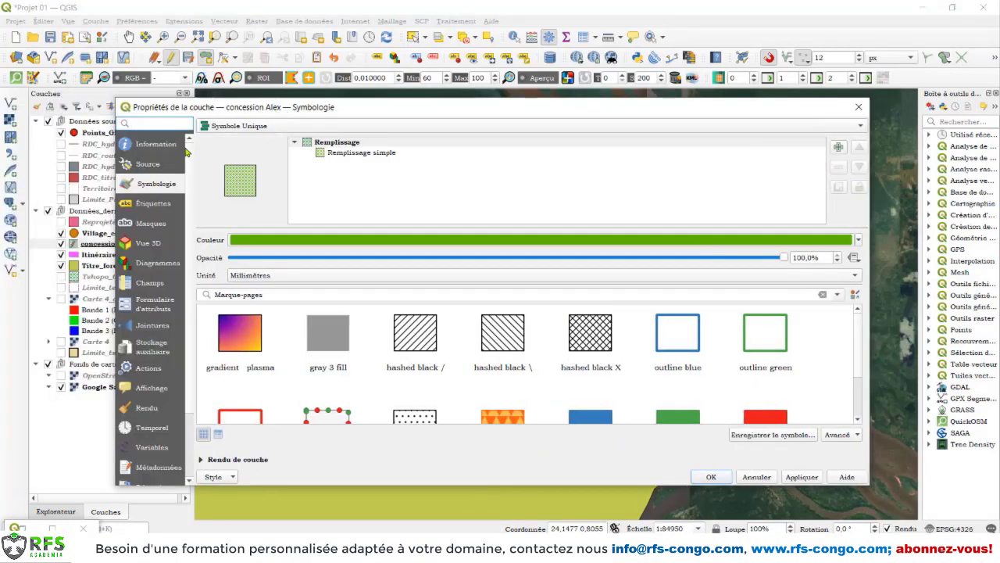
click(155, 202)
click(232, 127)
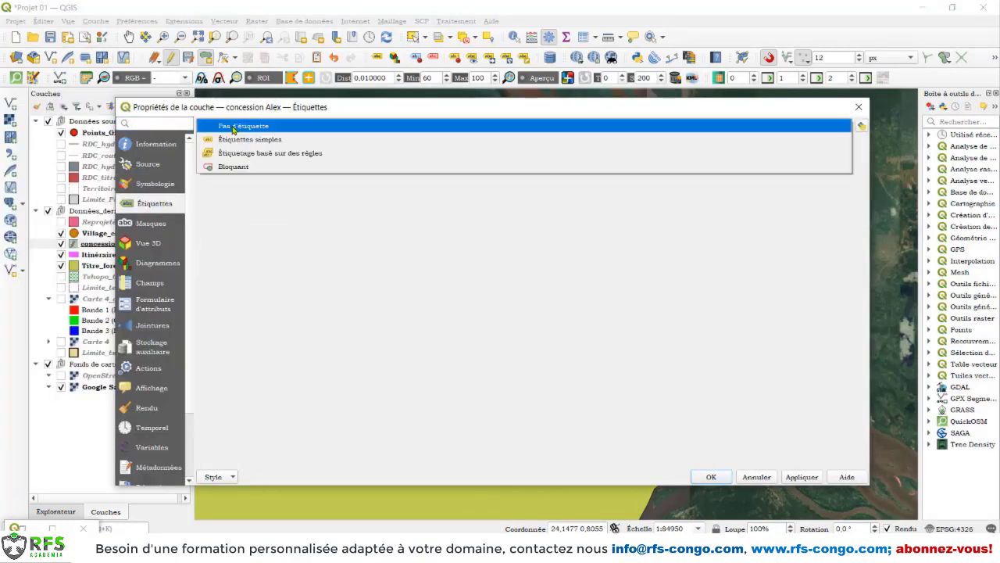
click(230, 141)
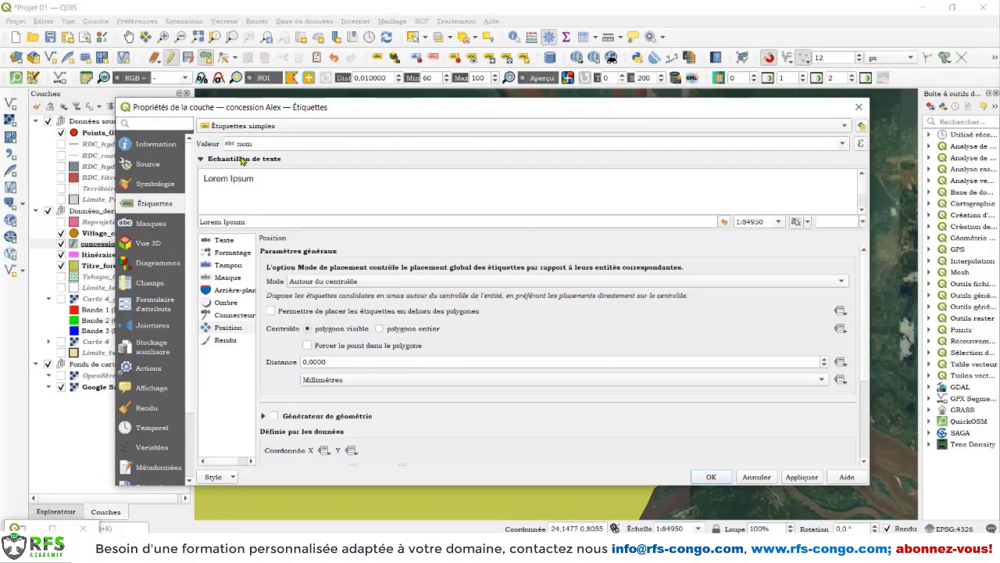
Step: Format the label text with the Gras style and a size of 9 points
click(225, 242)
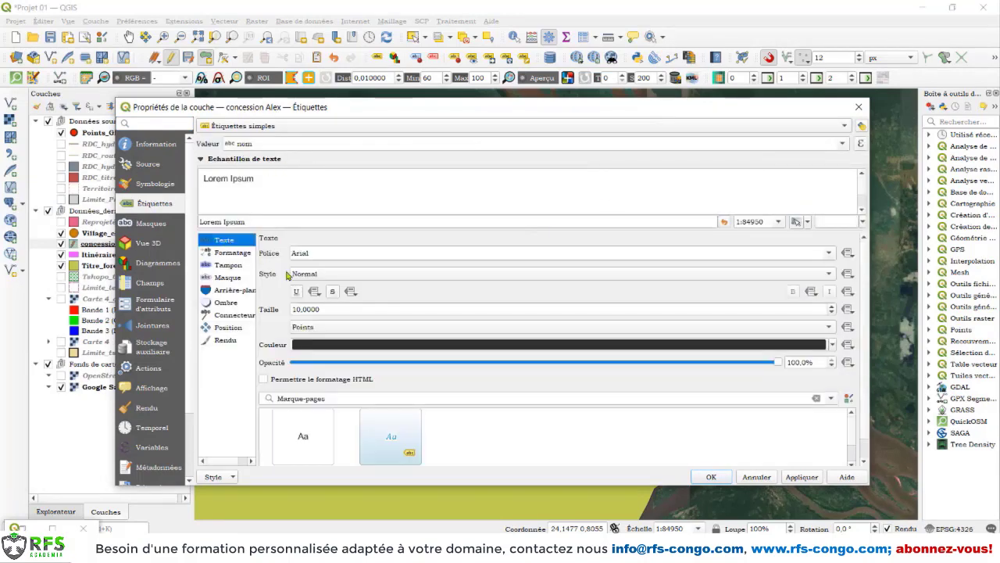
click(301, 275)
click(305, 289)
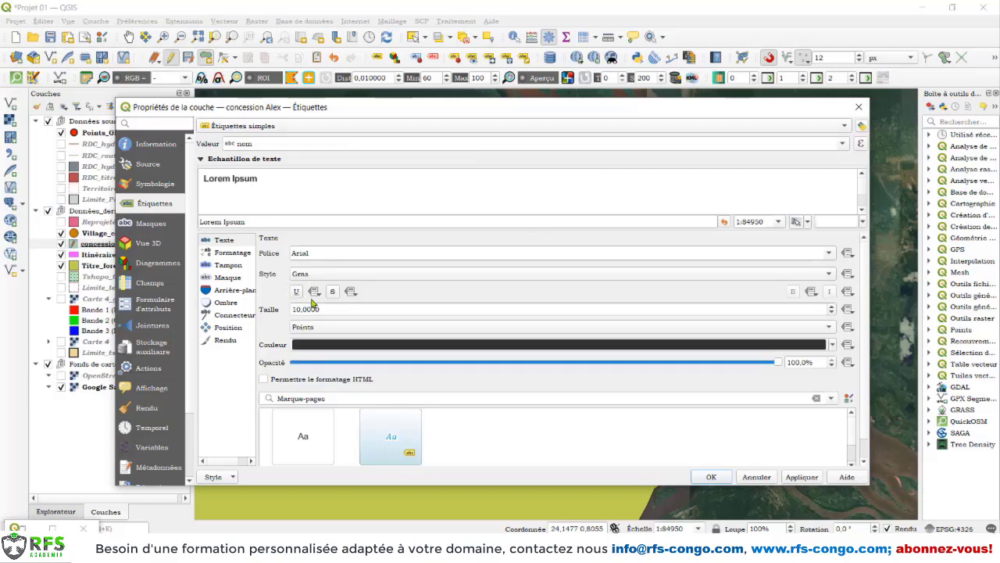
scroll(320, 308, down, 2)
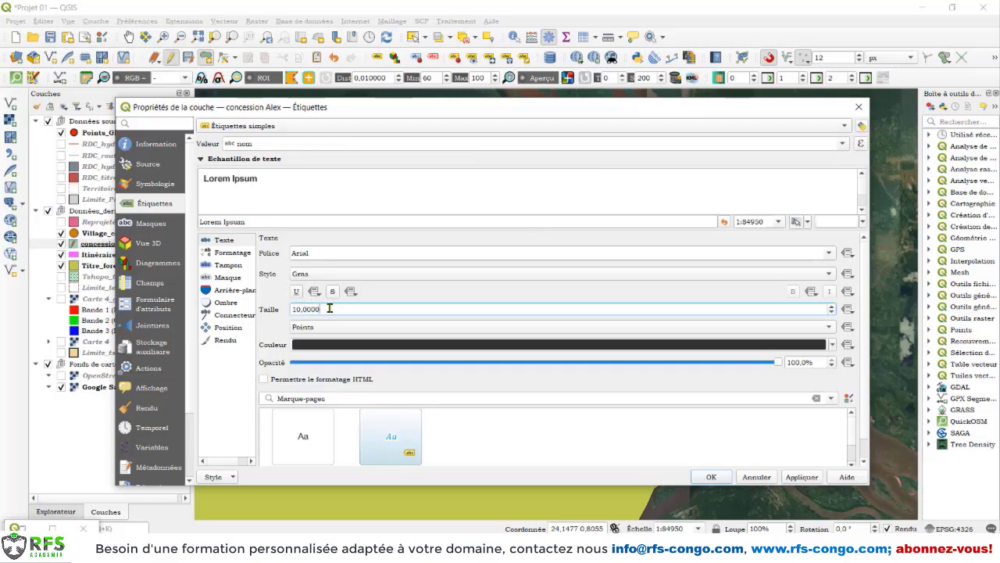
click(802, 476)
mouse_move(707, 116)
mouse_down()
mouse_move(681, 131)
mouse_move(248, 200)
mouse_move(264, 188)
mouse_move(598, 128)
mouse_move(708, 96)
mouse_up()
scroll(339, 289, up, 2)
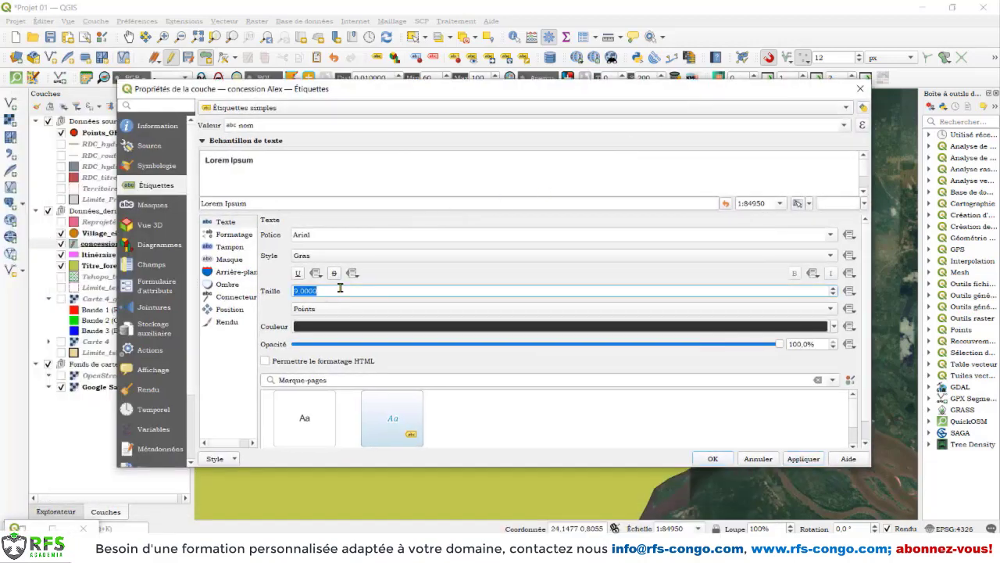
Step: Add a 0.4 mm buffer (Tampon) around the label text, apply it and accept the layer properties
click(228, 248)
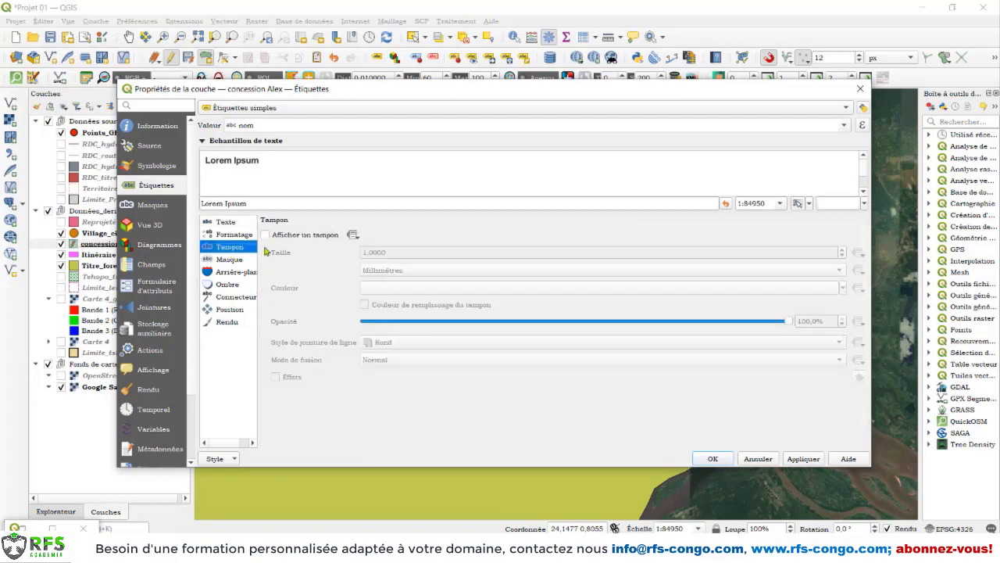
click(265, 235)
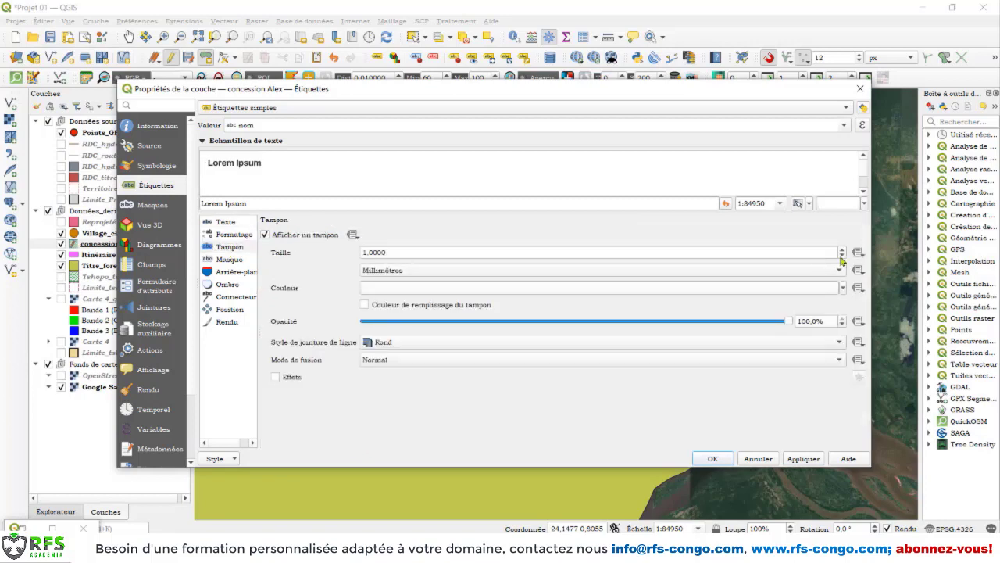
click(843, 256)
click(842, 257)
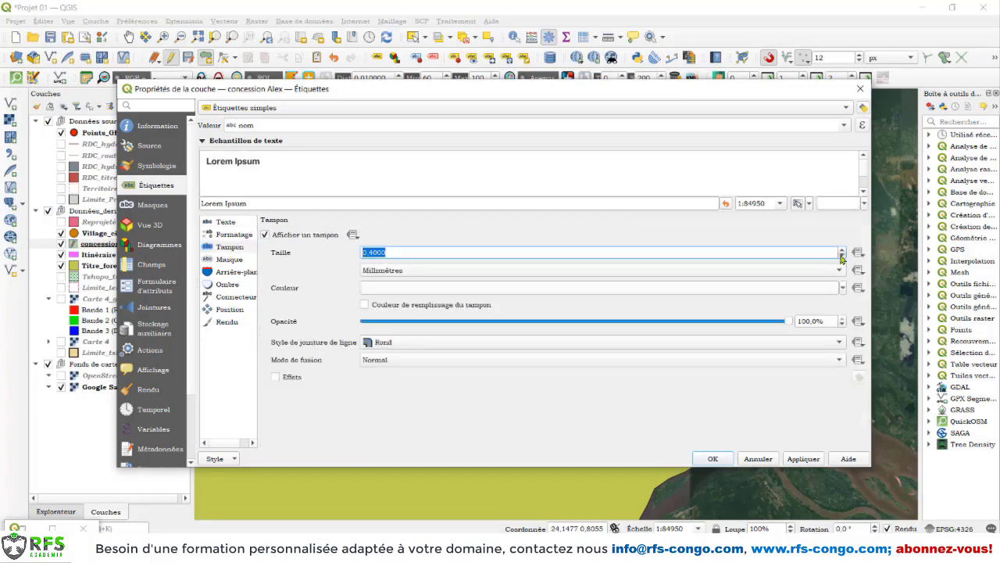
click(817, 458)
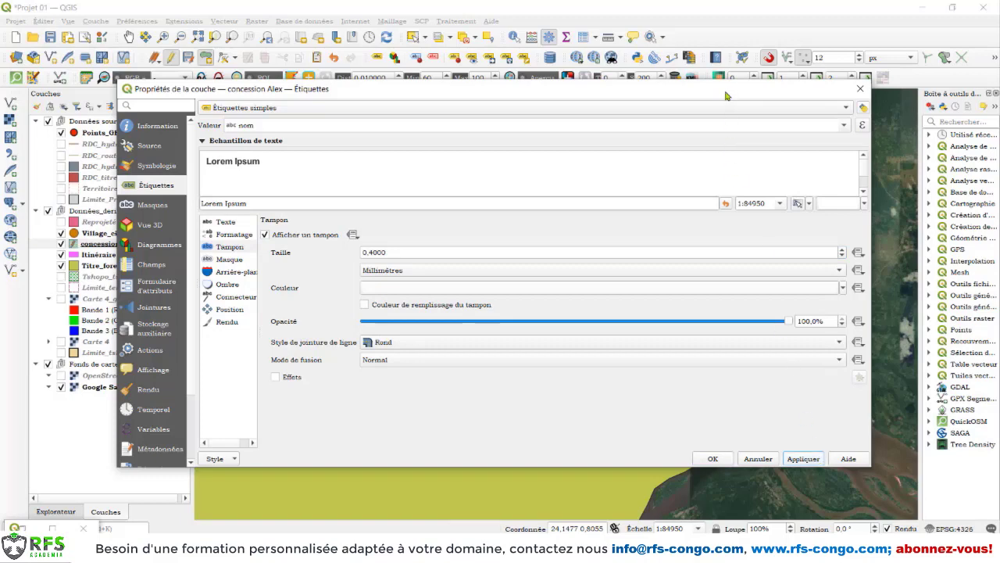
drag(728, 92, 384, 108)
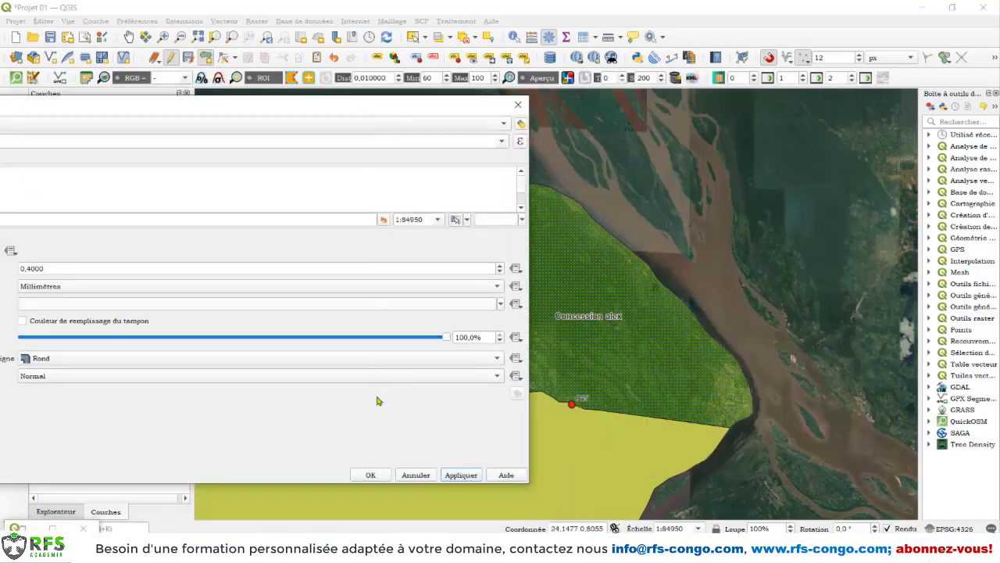
click(370, 475)
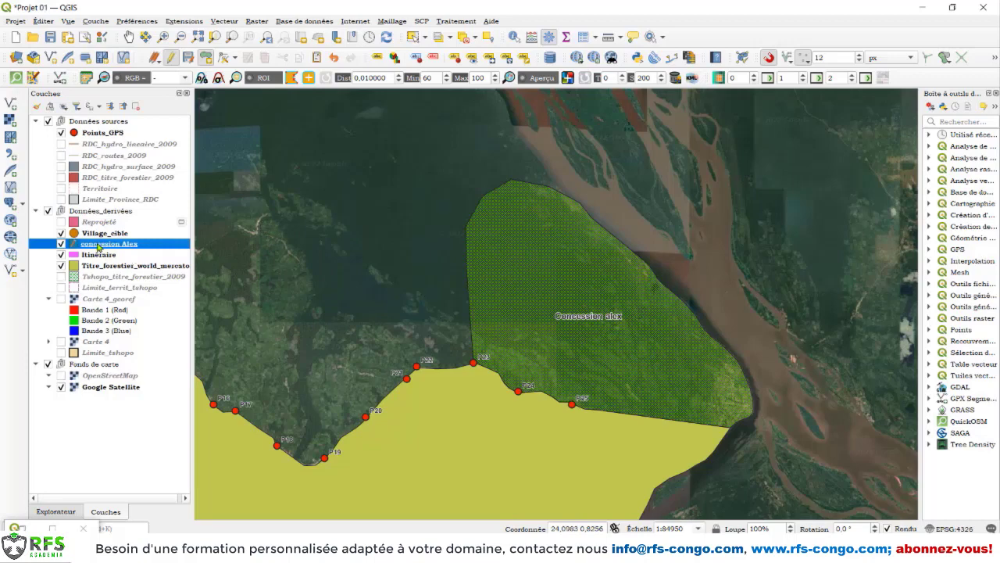
Step: Save the concession layer's edits and turn off its editing mode
right_click(99, 248)
click(129, 217)
right_click(99, 248)
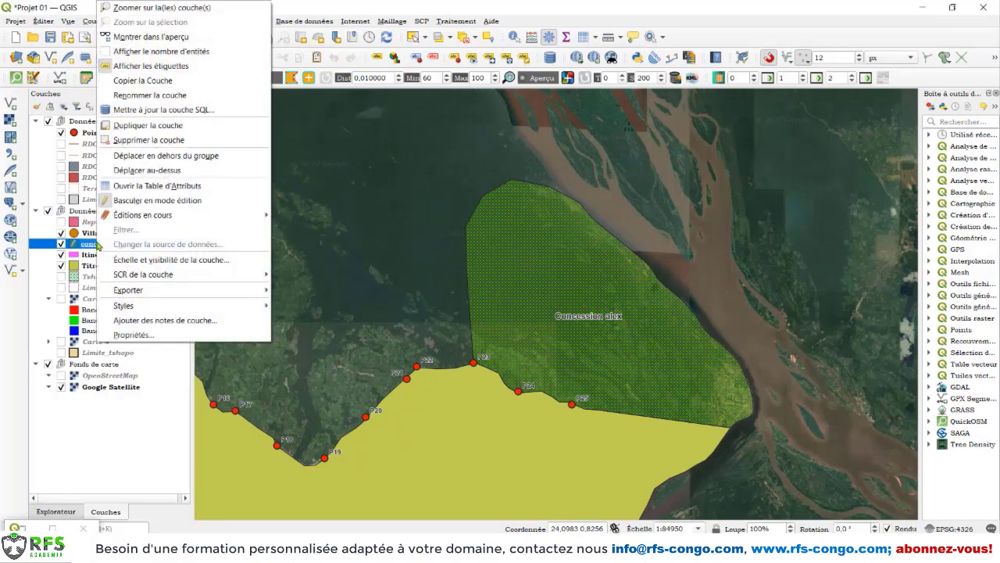
click(148, 203)
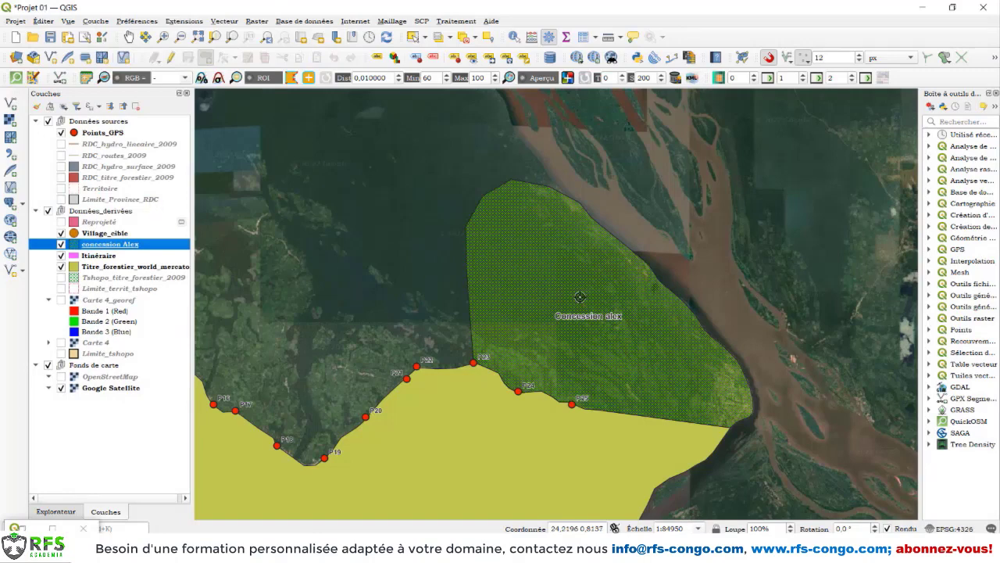
scroll(410, 289, down, 2)
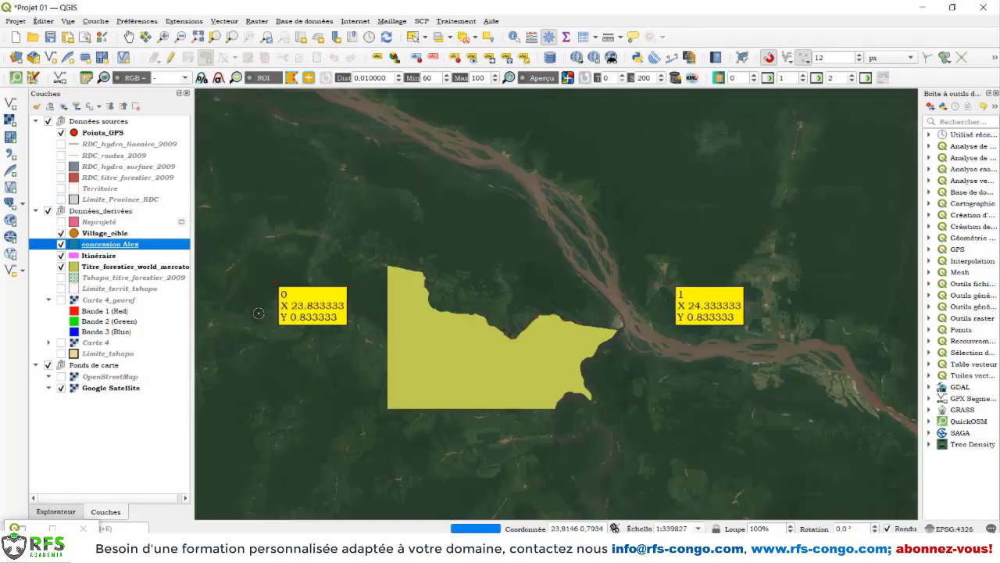
scroll(267, 313, up, 3)
scroll(437, 282, down, 2)
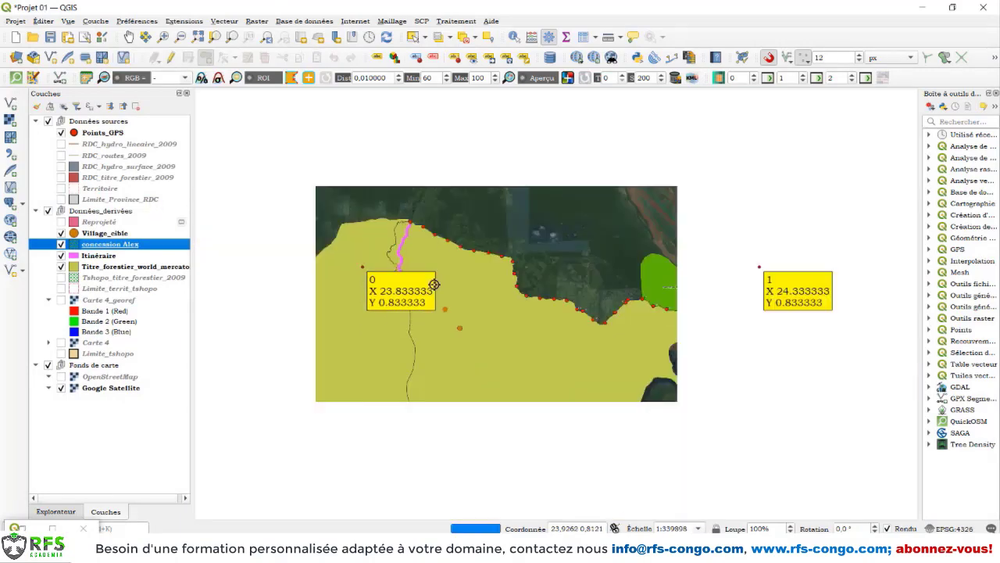
scroll(454, 301, up, 2)
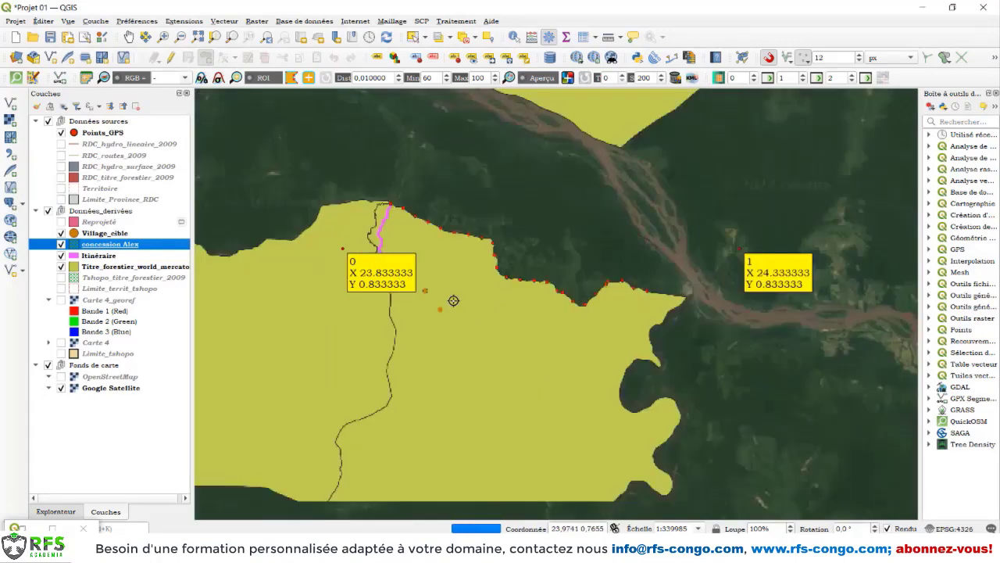